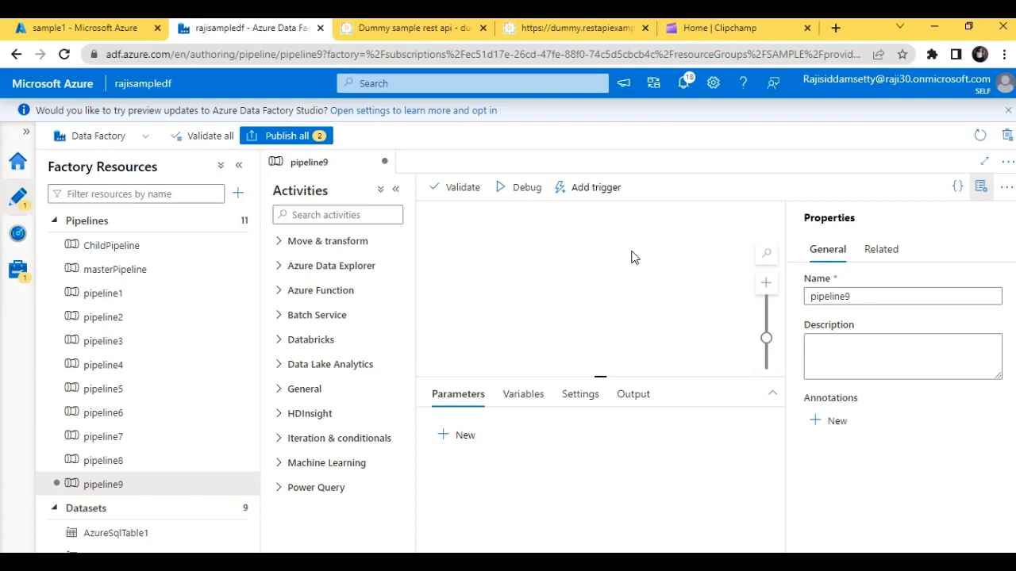
# - Find the Web activity, add it to the pipeline9 canvas, and show its settings
pyautogui.click(318, 214)
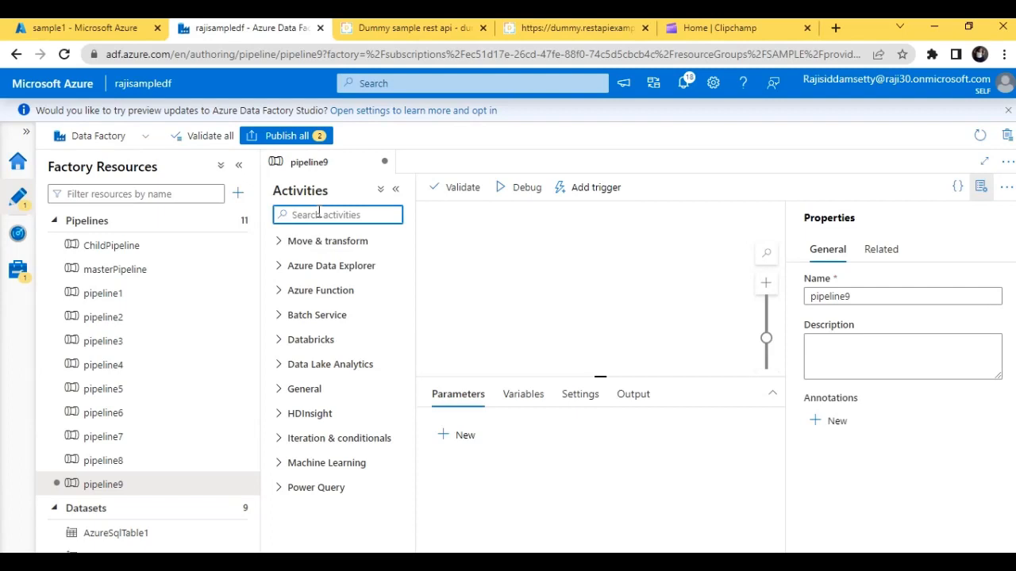
pyautogui.write('we')
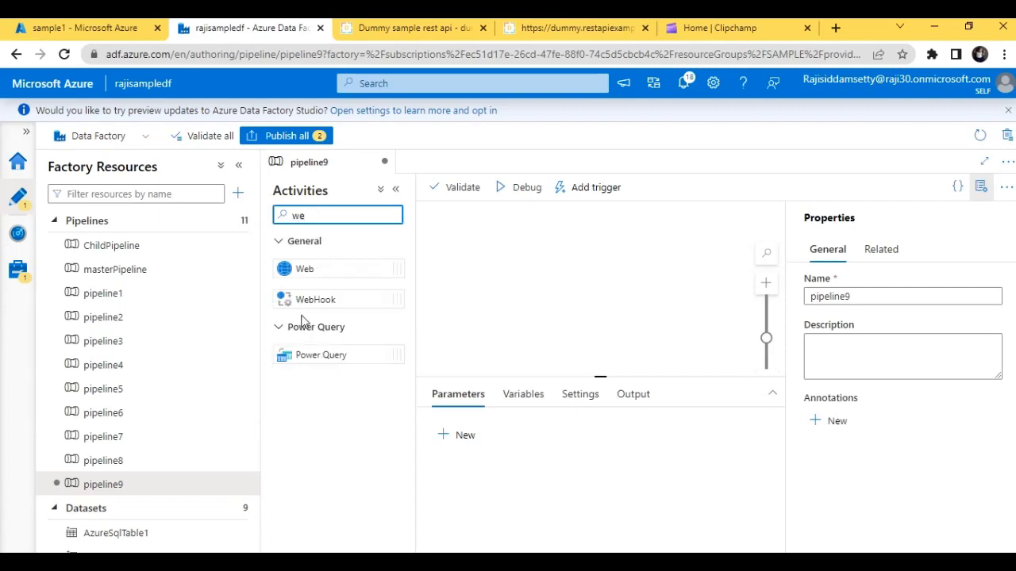
pyautogui.moveTo(317, 270); pyautogui.dragTo(544, 256)
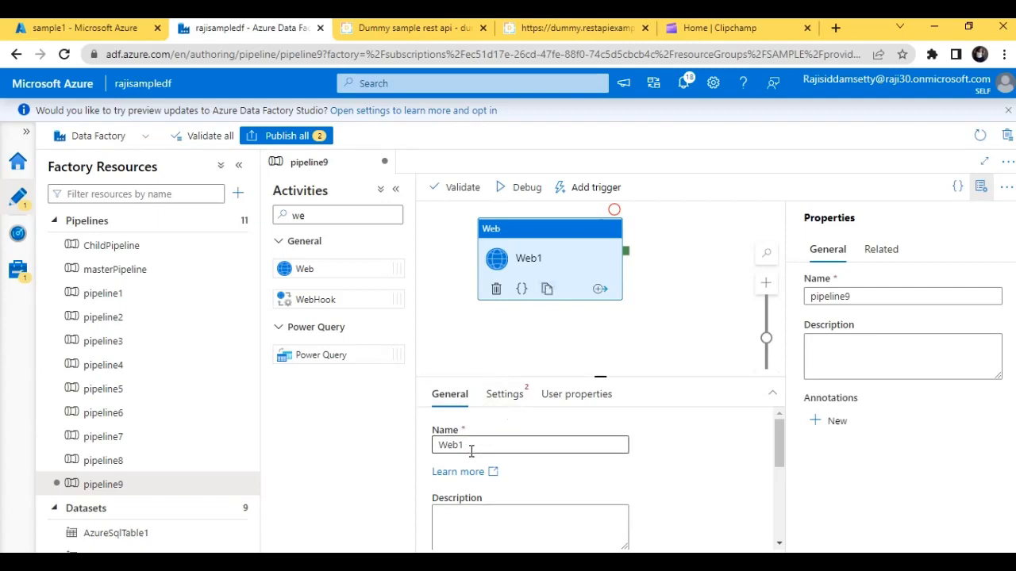
pyautogui.click(512, 397)
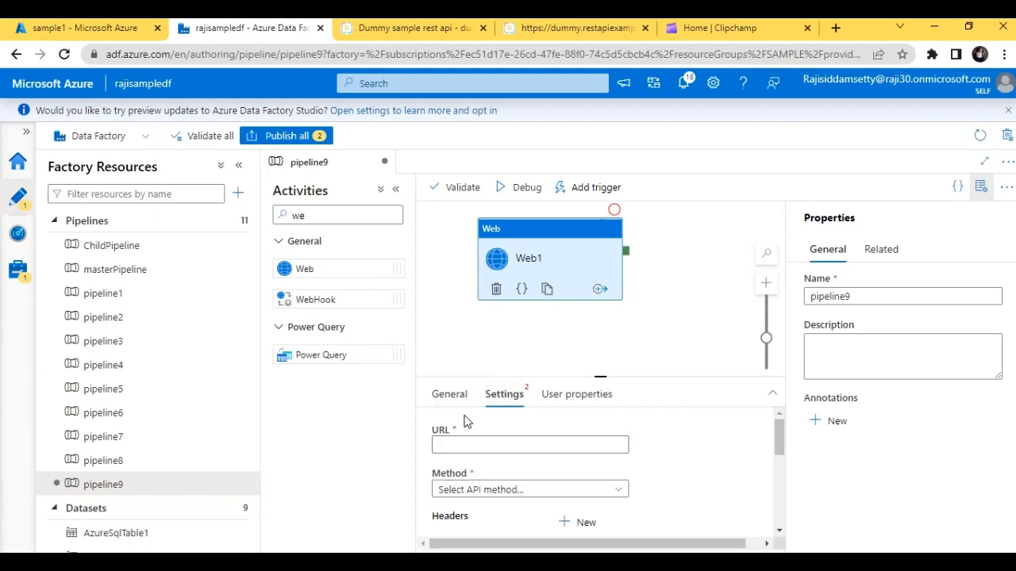
# - Add a string parameter named url to the pipeline
pyautogui.click(458, 361)
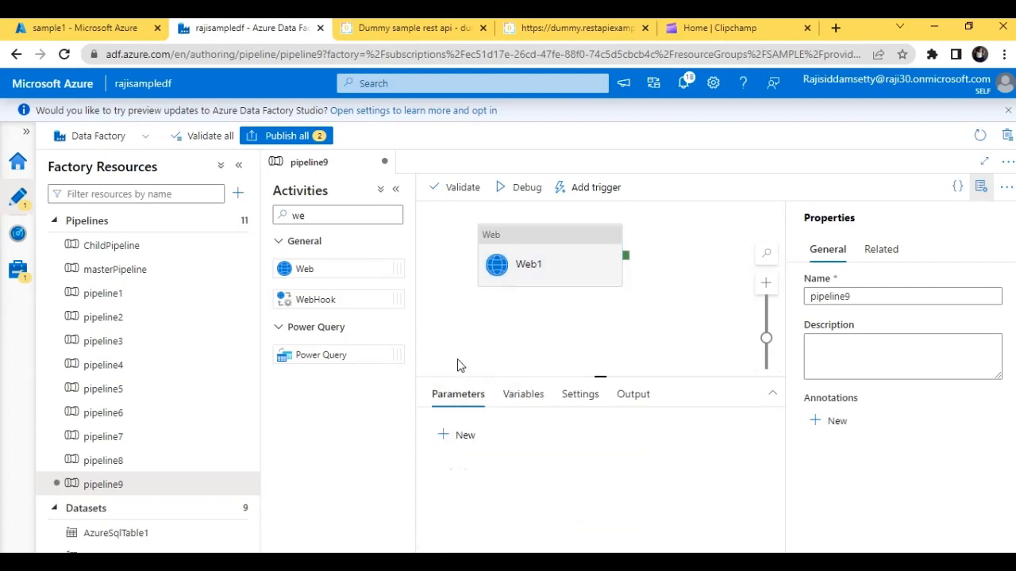
pyautogui.click(462, 434)
pyautogui.click(484, 486)
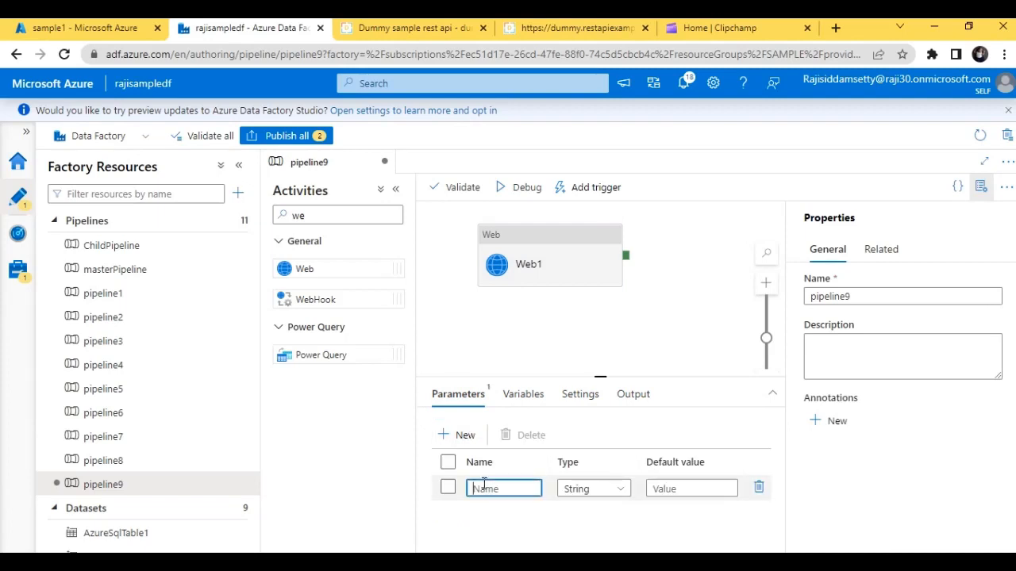
pyautogui.write('url')
pyautogui.click(669, 486)
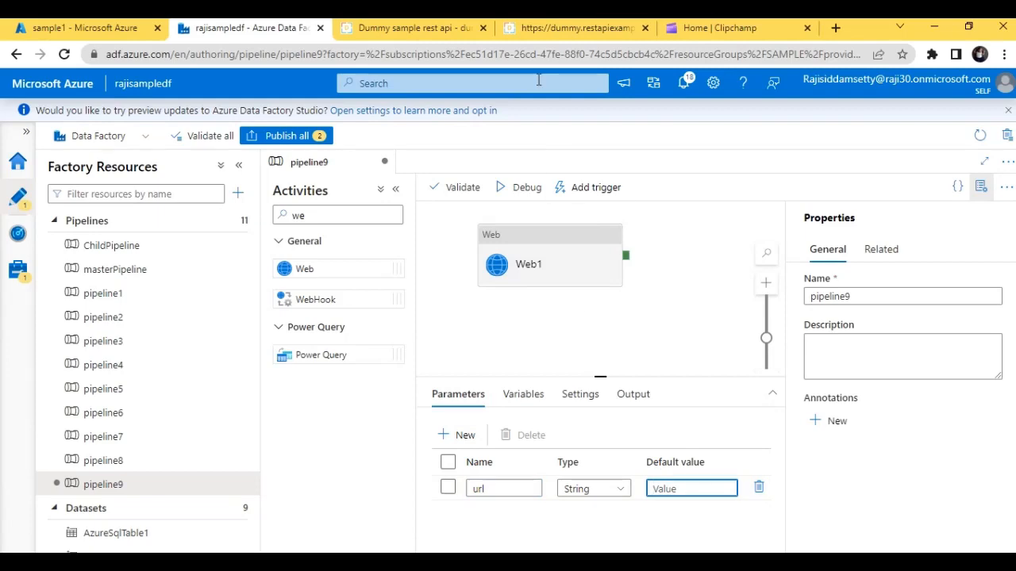
pyautogui.click(579, 28)
pyautogui.rightClick(459, 50)
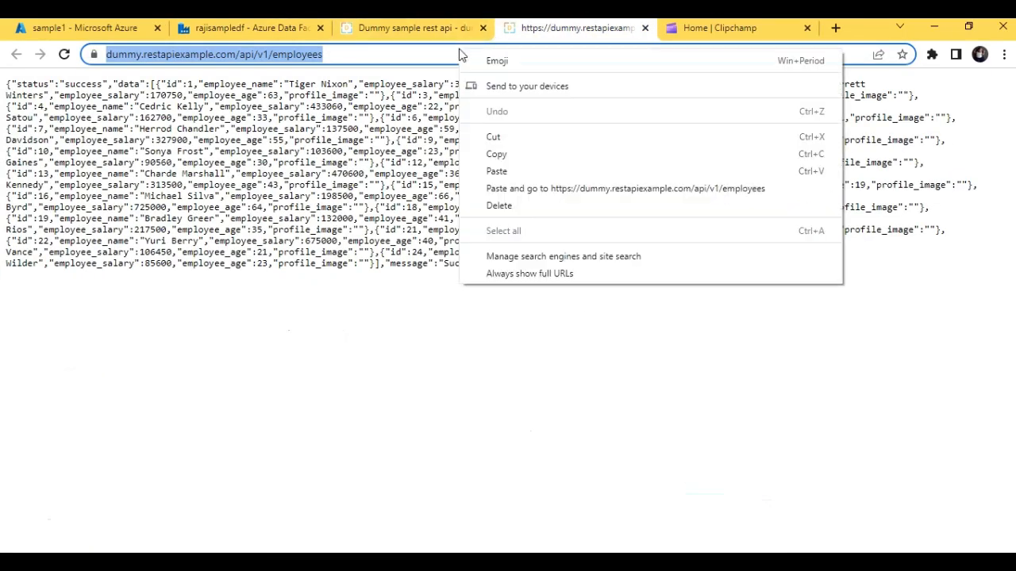
pyautogui.click(499, 154)
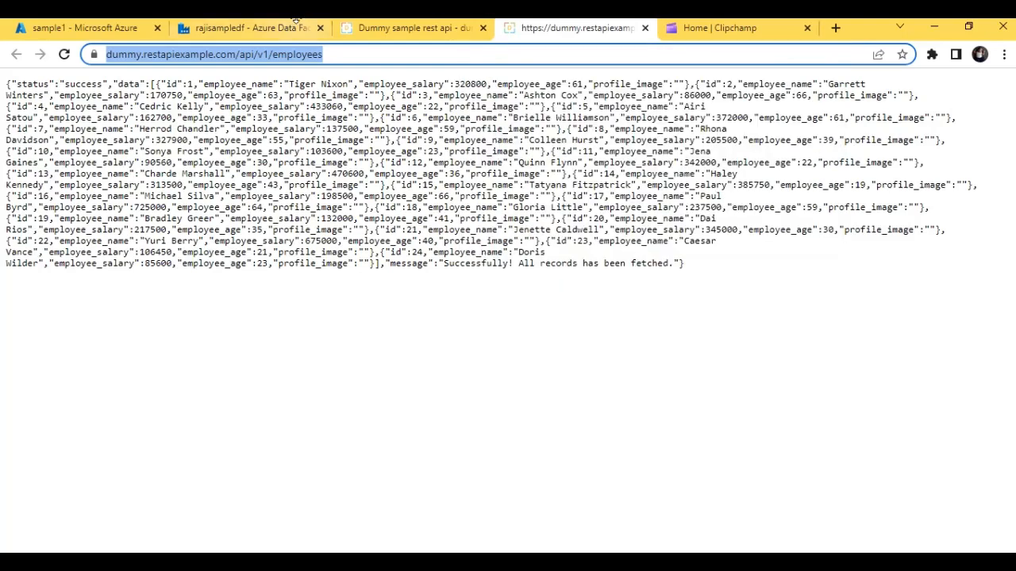
pyautogui.click(270, 34)
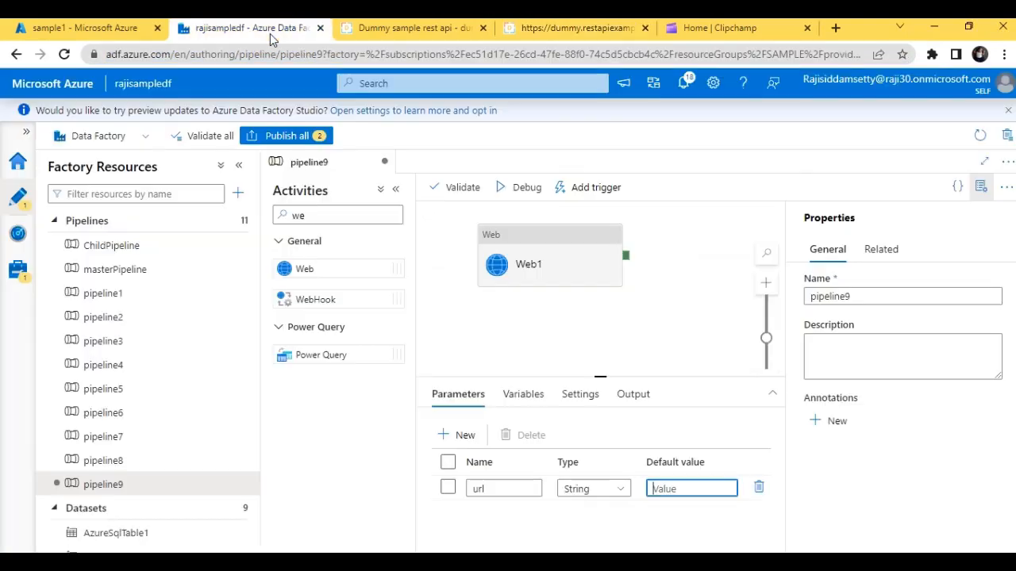
pyautogui.rightClick(668, 490)
pyautogui.click(704, 352)
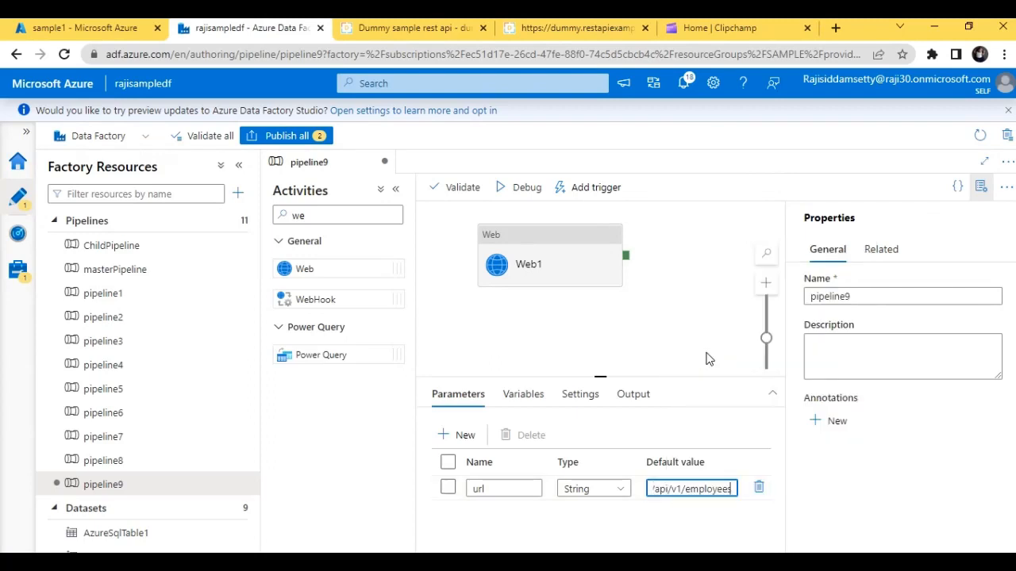
pyautogui.click(554, 242)
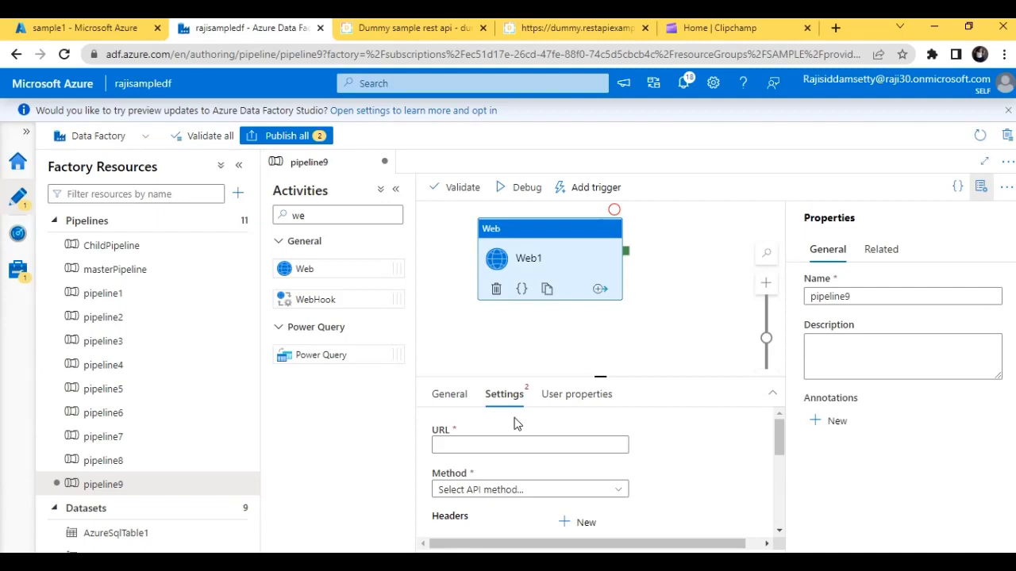
pyautogui.click(481, 445)
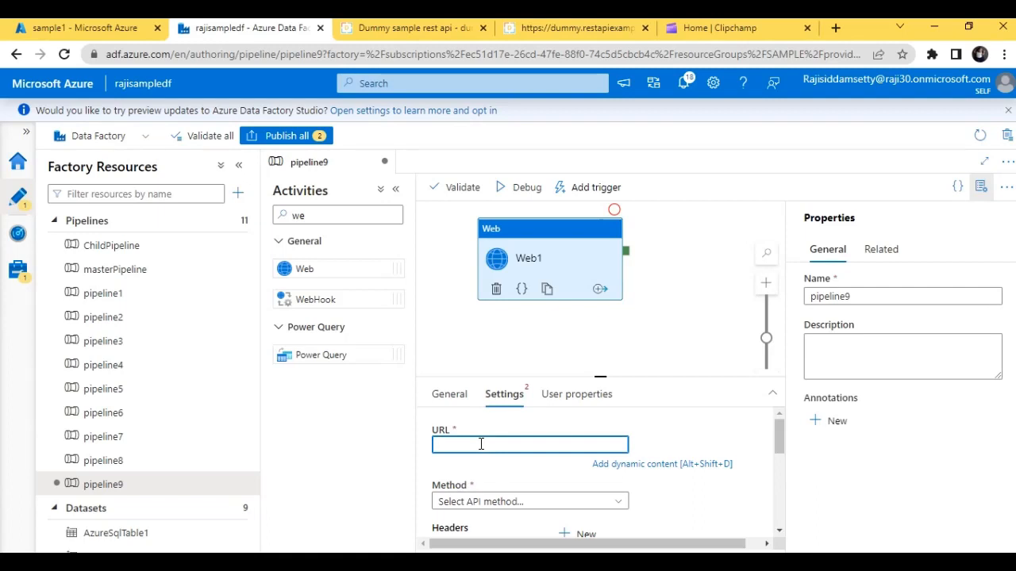
pyautogui.click(610, 467)
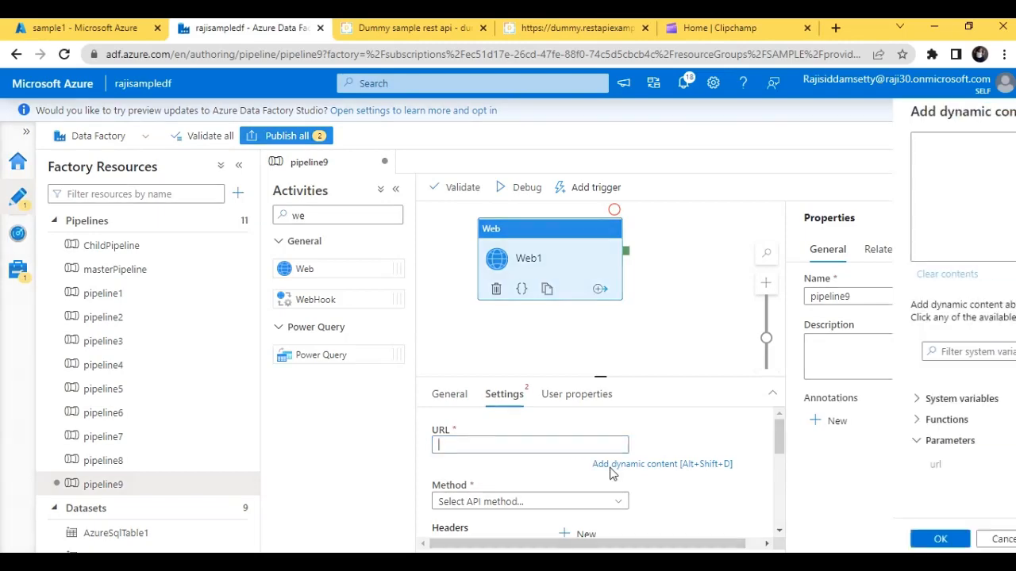
pyautogui.click(593, 466)
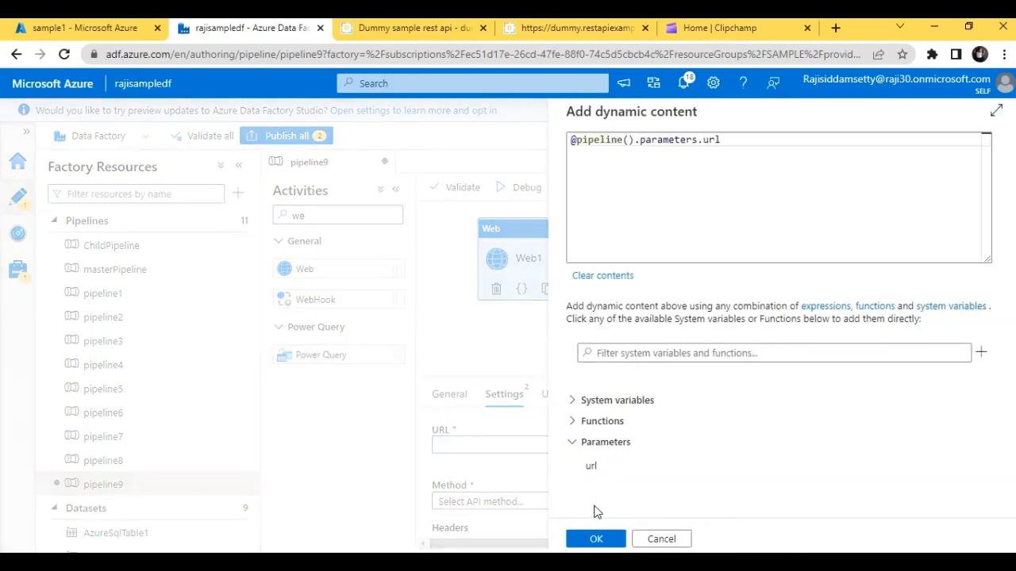
pyautogui.click(596, 539)
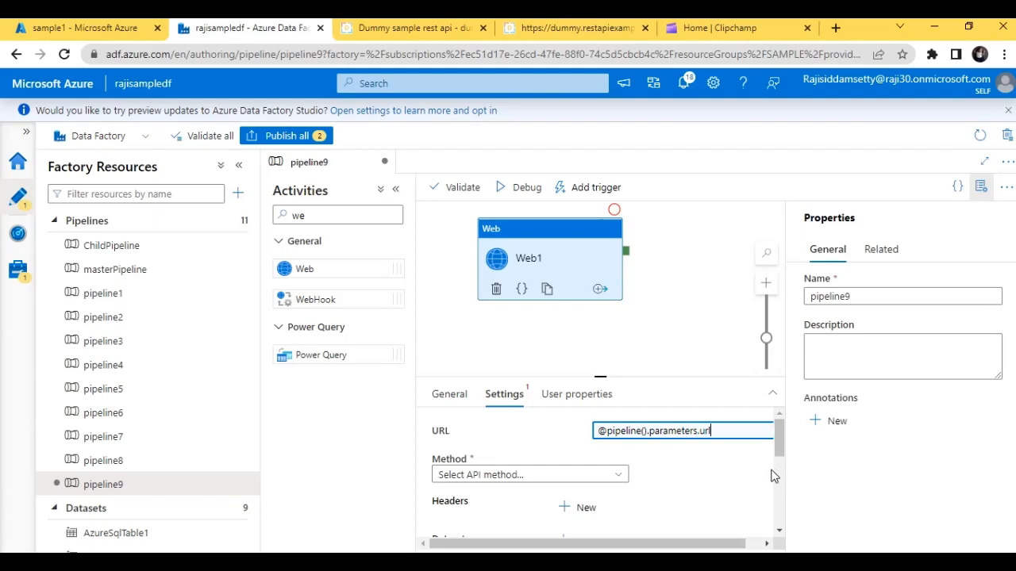
# - Review the Web1 activity's remaining settings and validate the pipeline for missing required values
pyautogui.moveTo(778, 440); pyautogui.dragTo(777, 469)
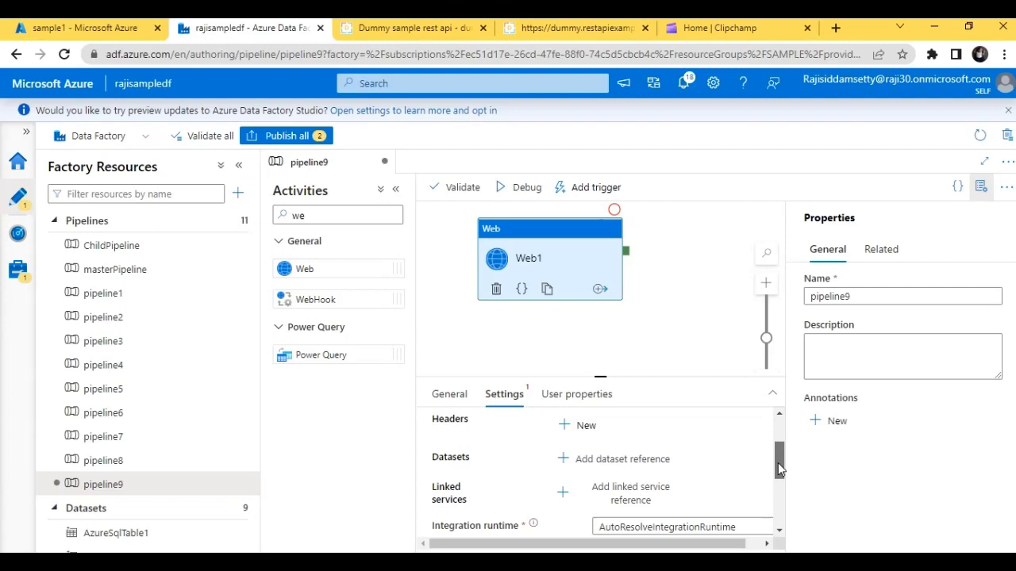
pyautogui.moveTo(777, 464); pyautogui.dragTo(777, 470)
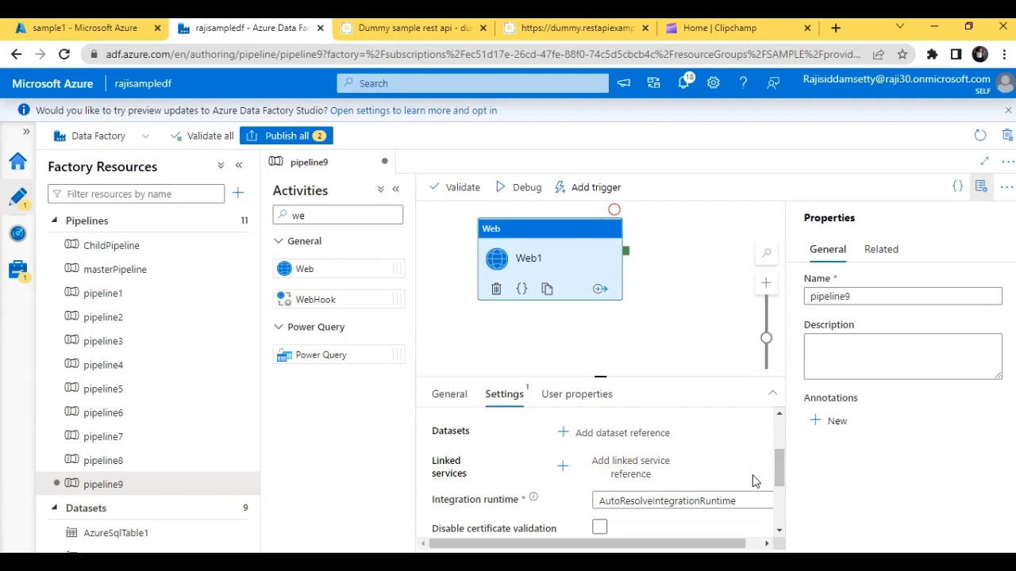
pyautogui.scroll(3, 754, 482)
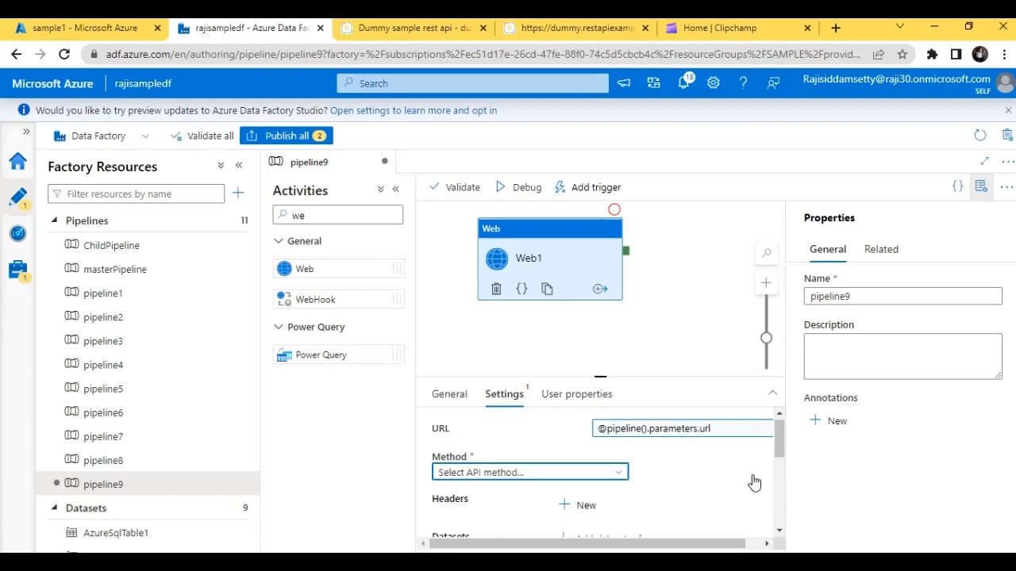
pyautogui.moveTo(782, 432); pyautogui.dragTo(787, 508)
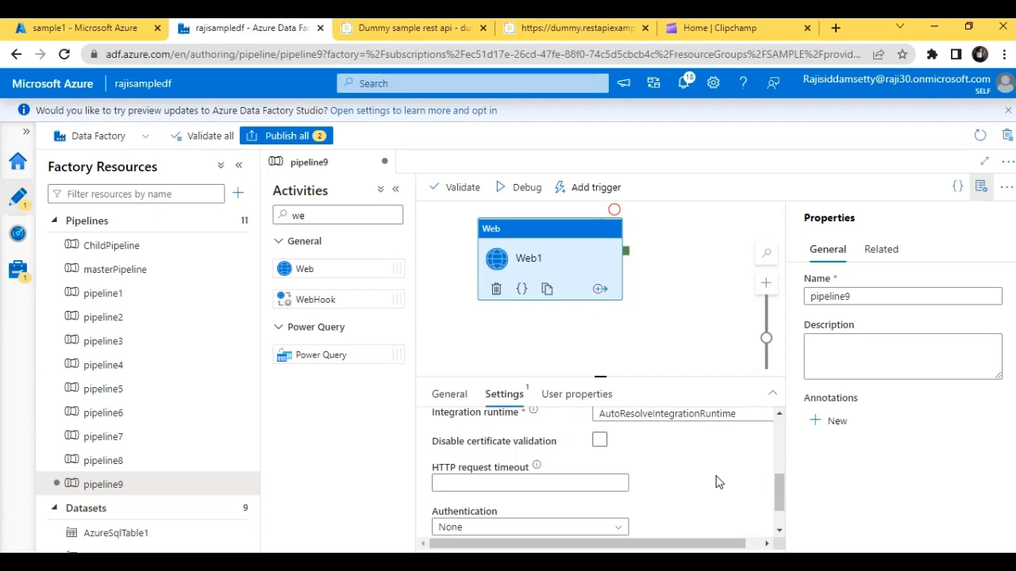
pyautogui.moveTo(777, 495); pyautogui.dragTo(780, 451)
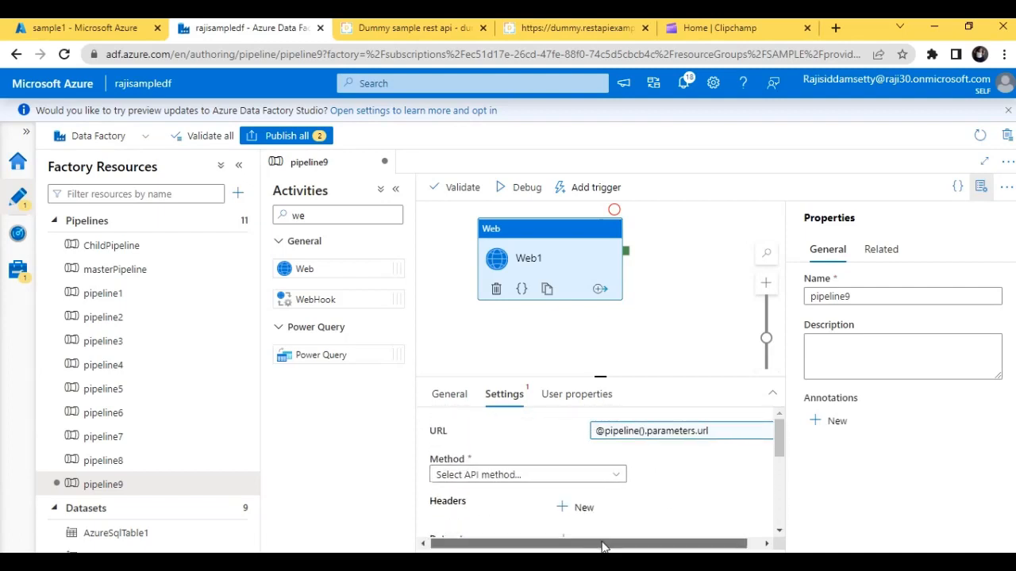
pyautogui.moveTo(633, 543); pyautogui.dragTo(650, 542)
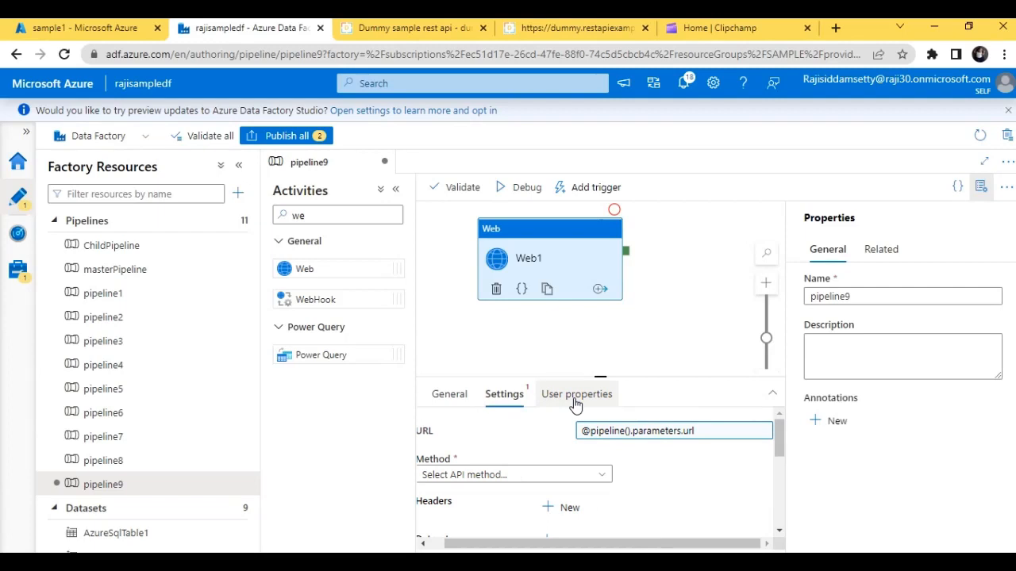
pyautogui.click(464, 189)
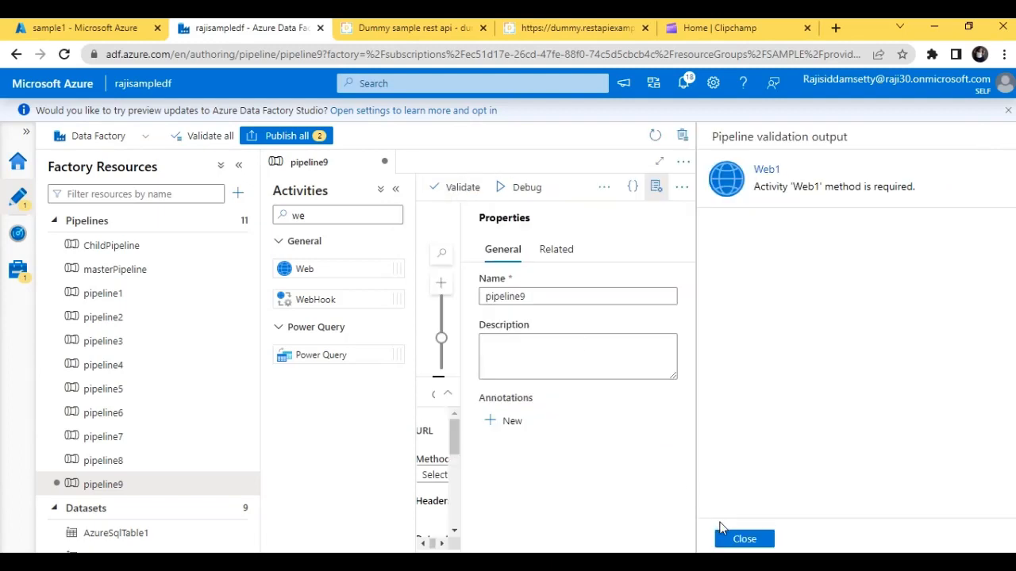
pyautogui.click(742, 538)
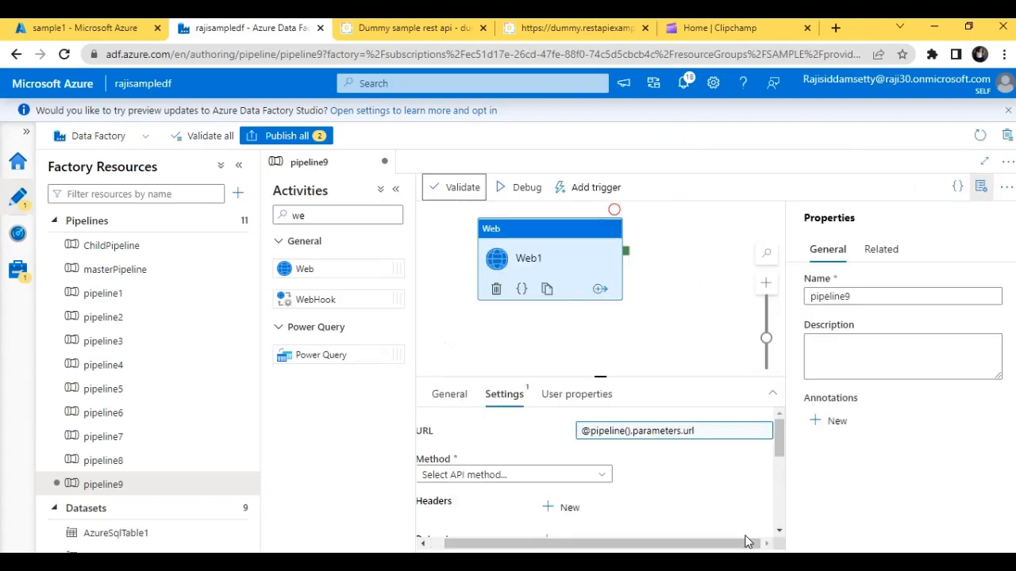
# - Set the Web1 activity's method to GET and validate the pipeline again
pyautogui.moveTo(781, 444); pyautogui.dragTo(780, 423)
pyautogui.moveTo(583, 544); pyautogui.dragTo(564, 544)
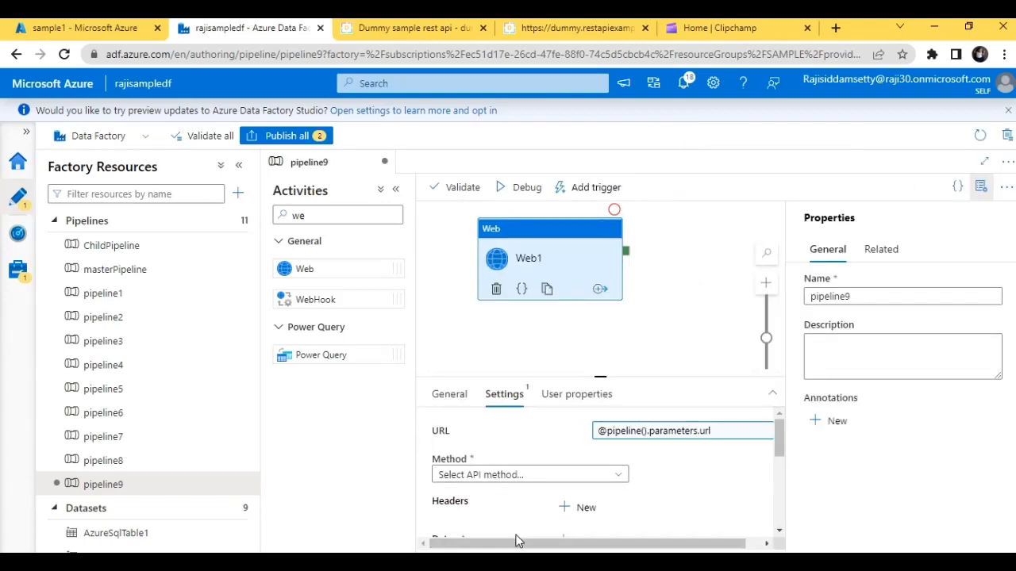
pyautogui.click(569, 475)
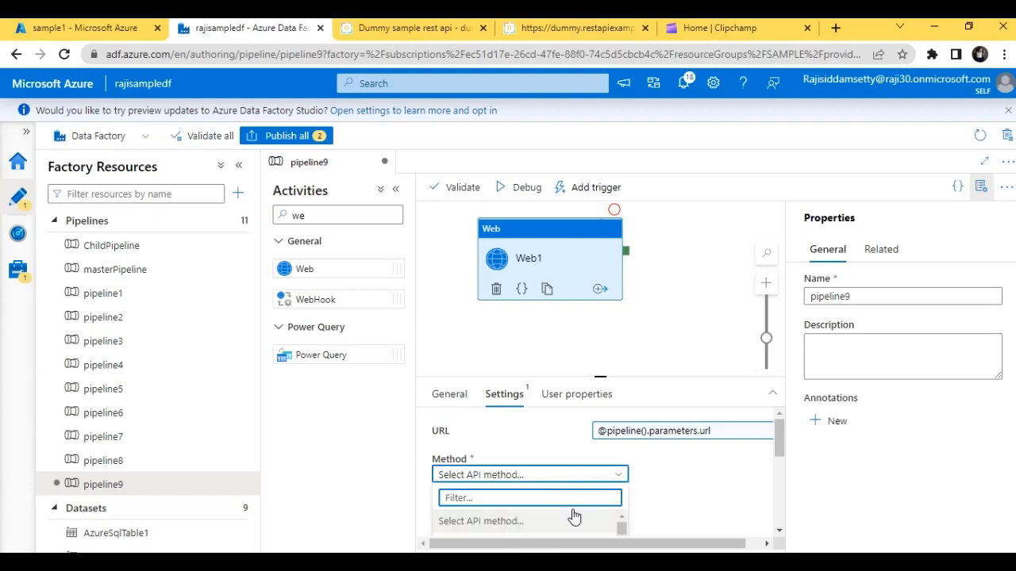
pyautogui.moveTo(780, 446); pyautogui.dragTo(780, 465)
pyautogui.click(528, 421)
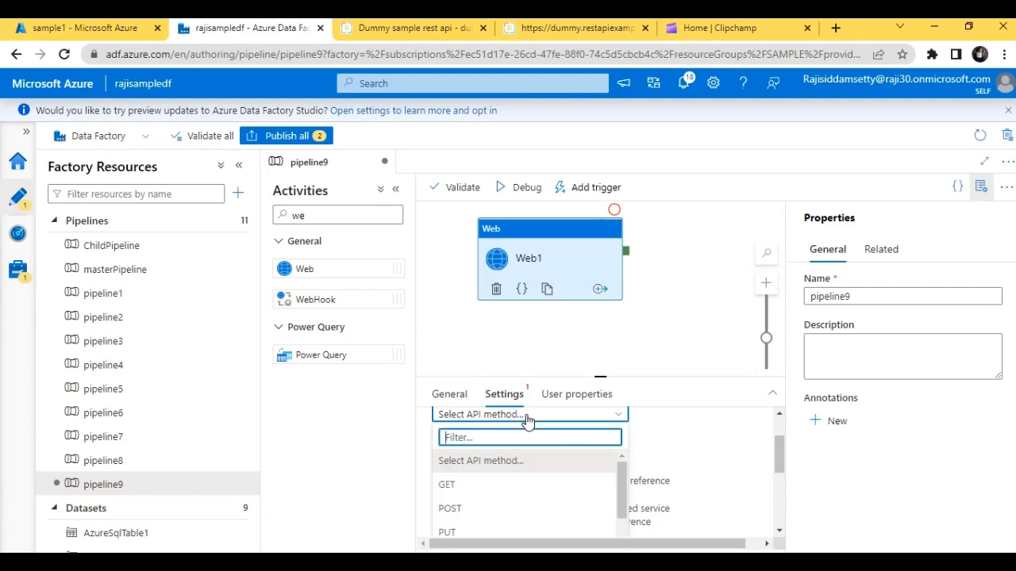
pyautogui.click(513, 494)
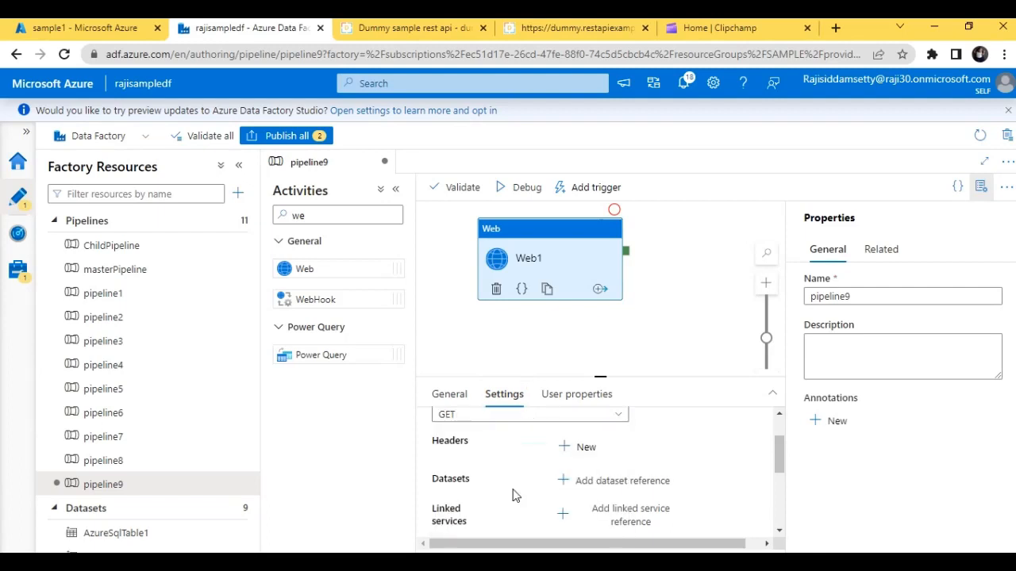
pyautogui.moveTo(783, 461); pyautogui.dragTo(783, 442)
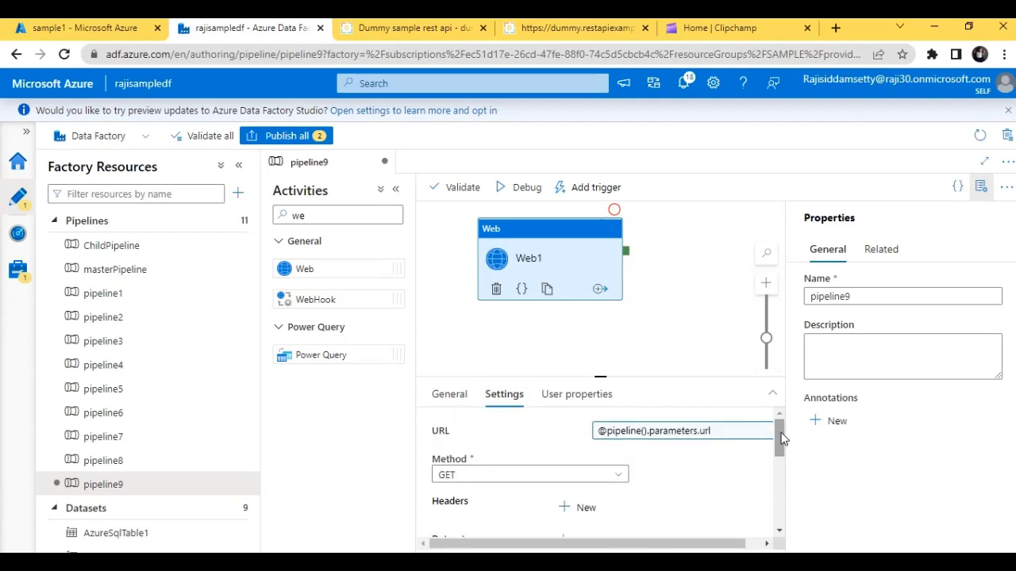
pyautogui.click(454, 189)
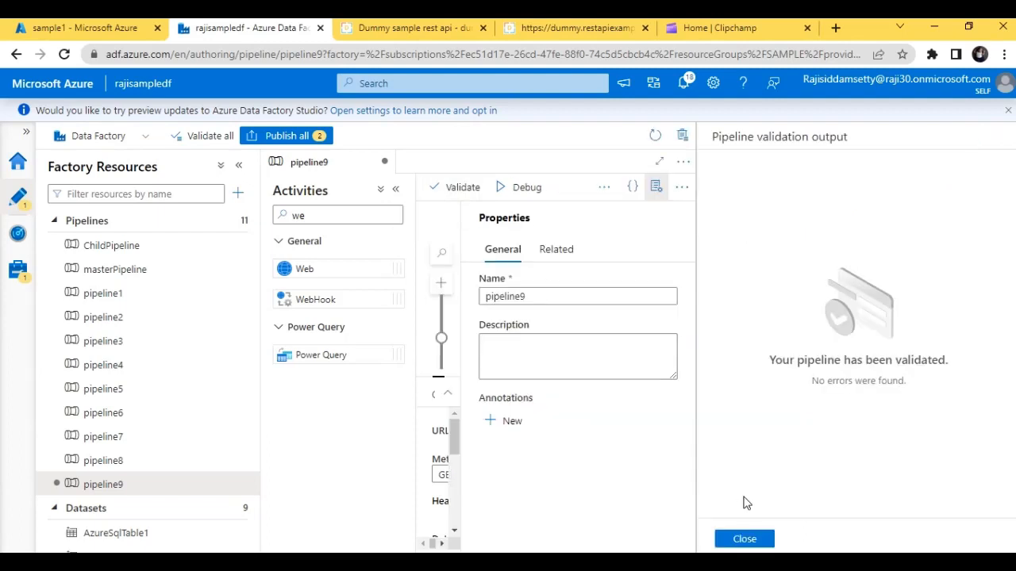
pyautogui.click(743, 540)
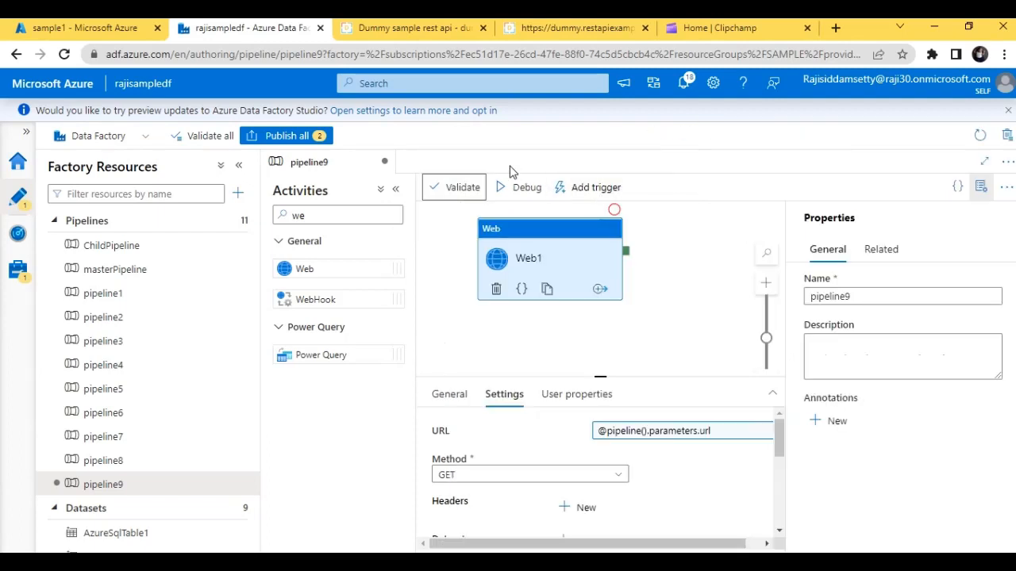
# - Start a debug run of the pipeline with the default url value and check the Web1 activity's run status
pyautogui.click(526, 190)
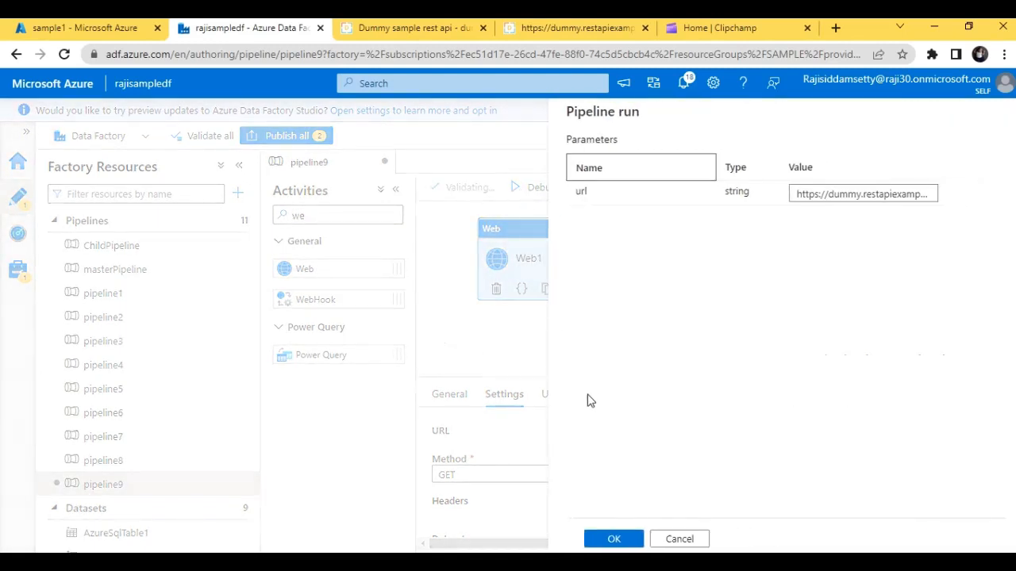
pyautogui.click(613, 540)
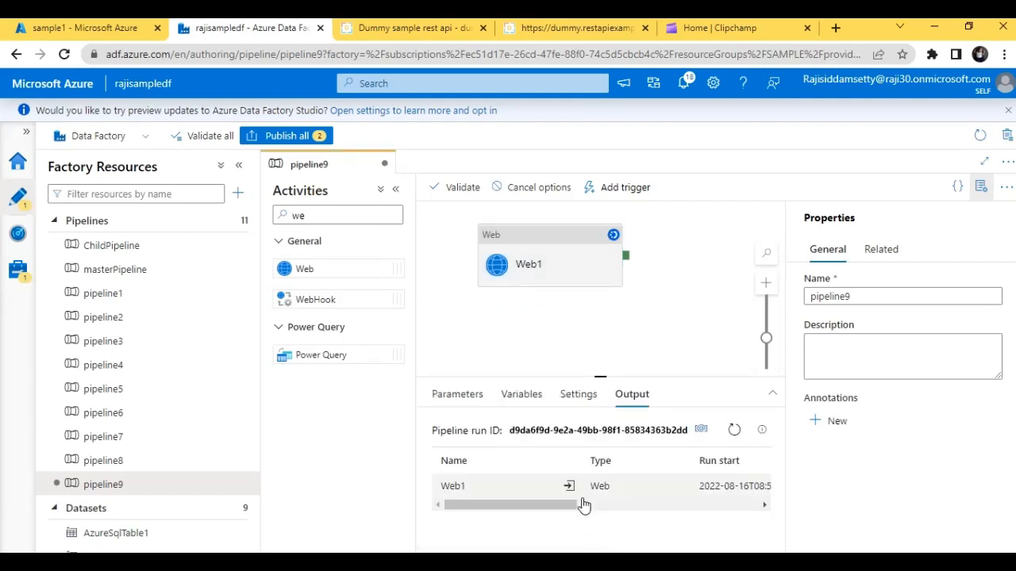
pyautogui.moveTo(558, 503); pyautogui.dragTo(655, 504)
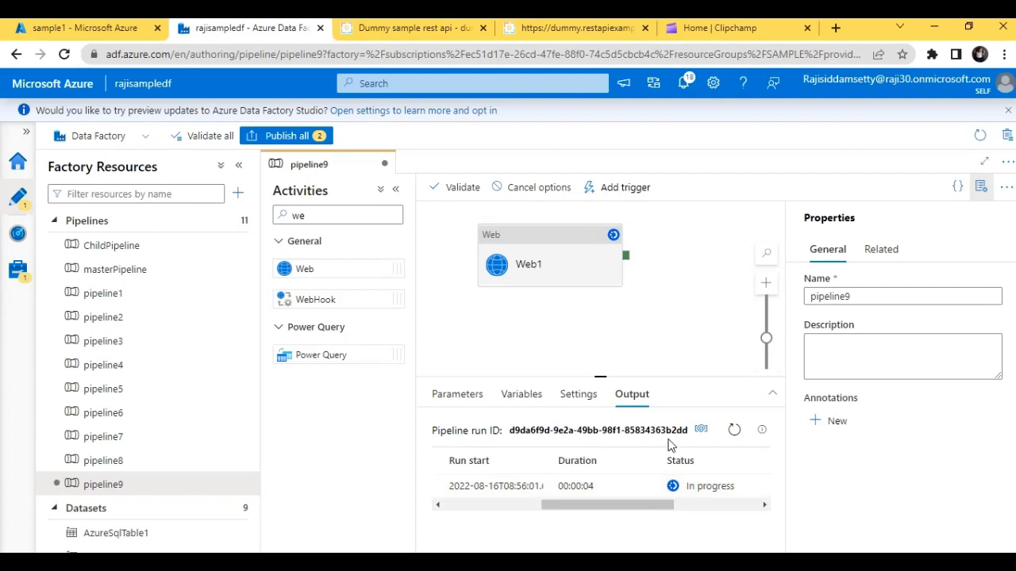
pyautogui.moveTo(639, 509); pyautogui.dragTo(687, 512)
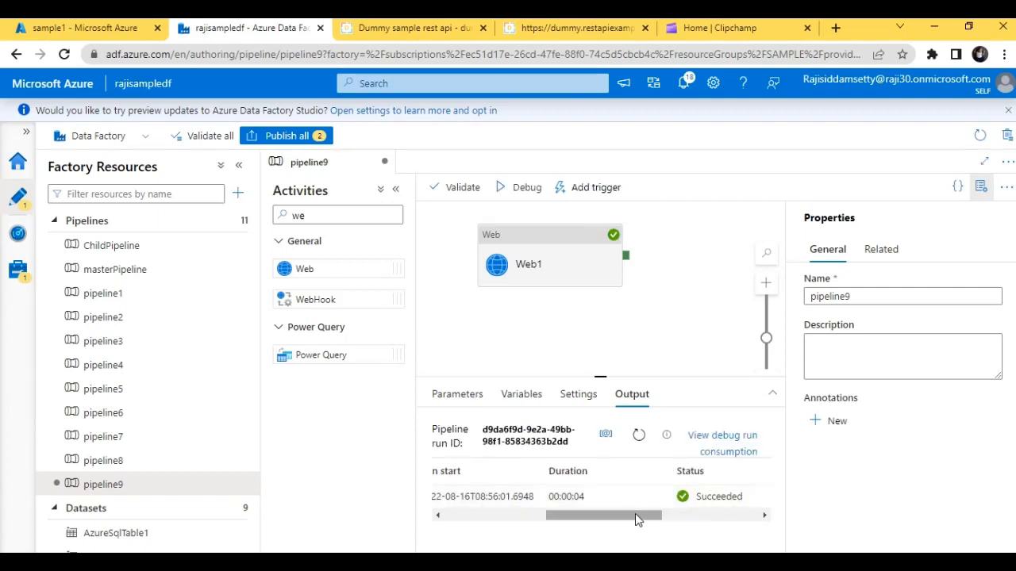
# - Check the list of triggered pipeline runs, and trigger pipeline9 immediately using its last published configuration
pyautogui.click(18, 233)
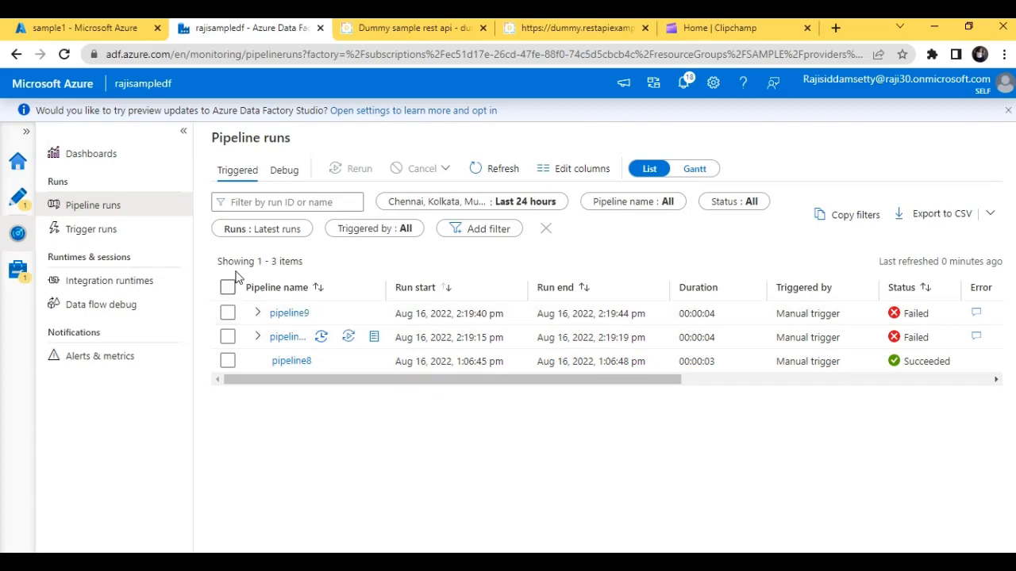
pyautogui.click(21, 196)
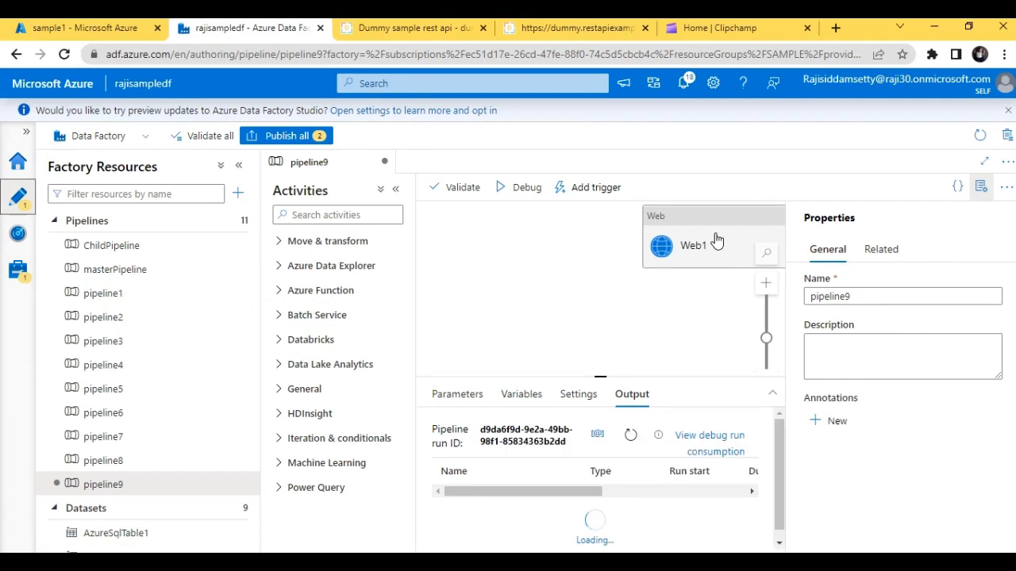
pyautogui.click(714, 241)
pyautogui.click(575, 190)
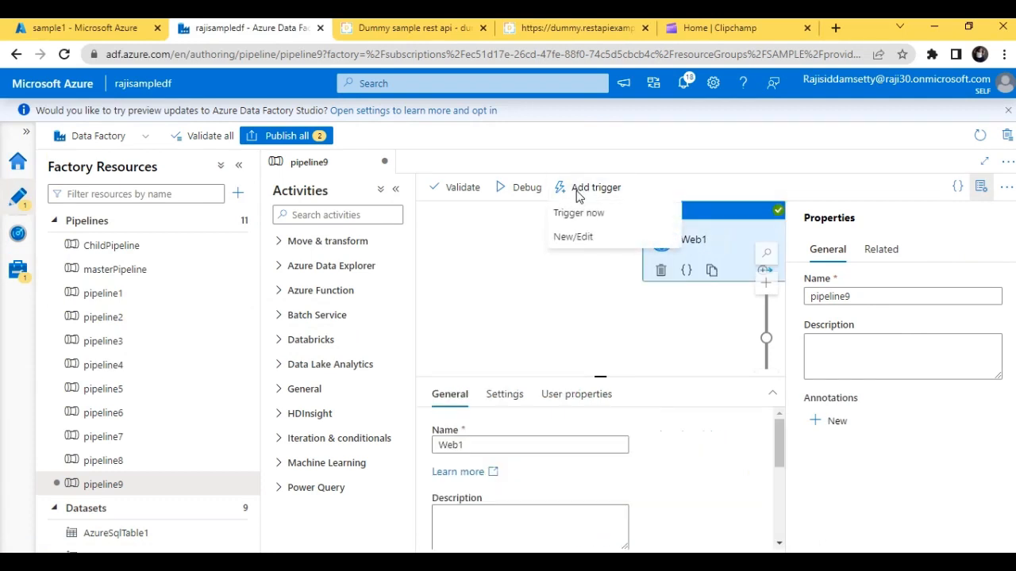
pyautogui.click(584, 216)
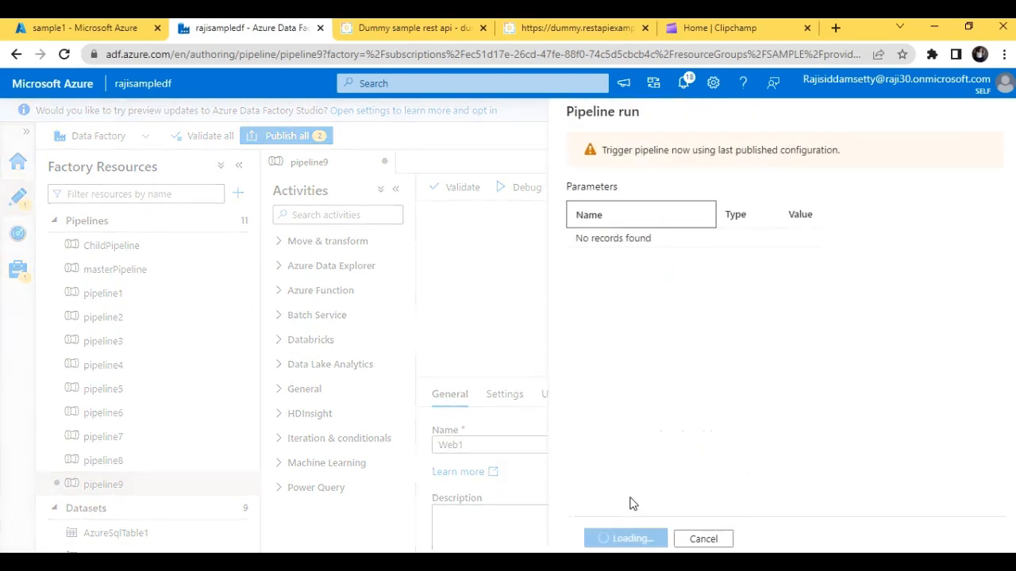
pyautogui.click(628, 538)
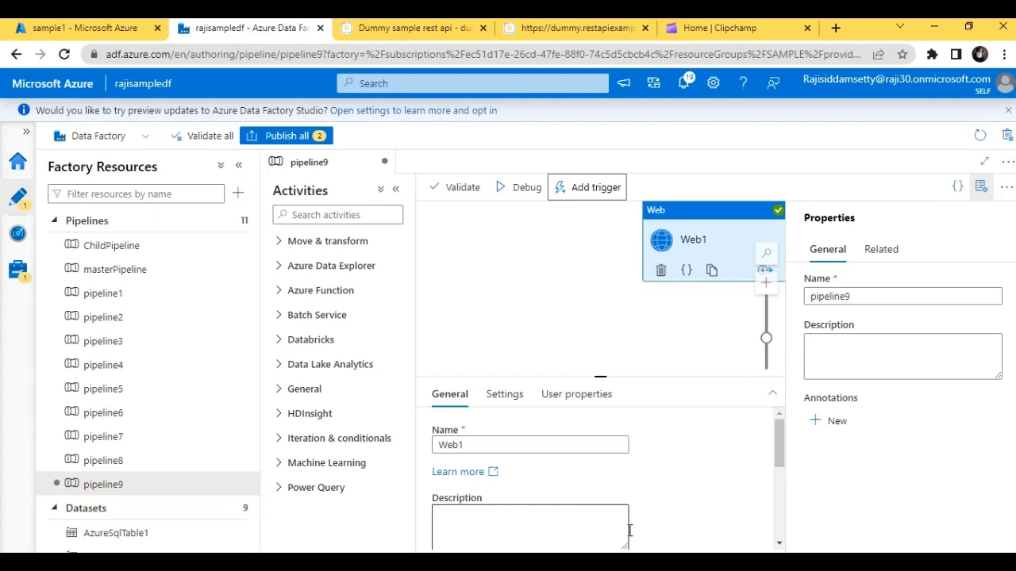
# - Open the most recent triggered run of pipeline9 from the monitored pipeline runs to see its activity runs
pyautogui.click(16, 277)
pyautogui.click(16, 239)
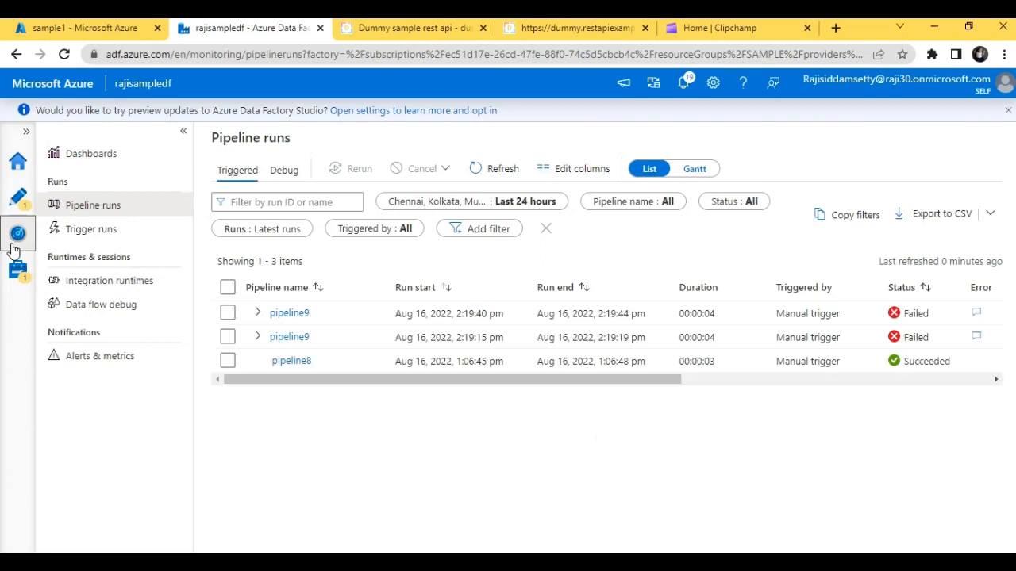
pyautogui.click(17, 196)
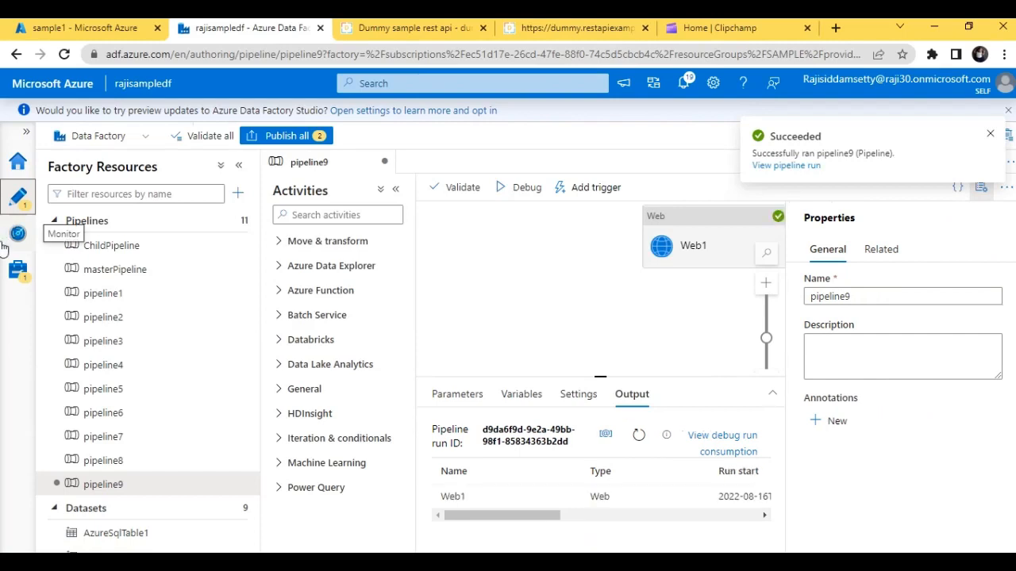
pyautogui.click(22, 269)
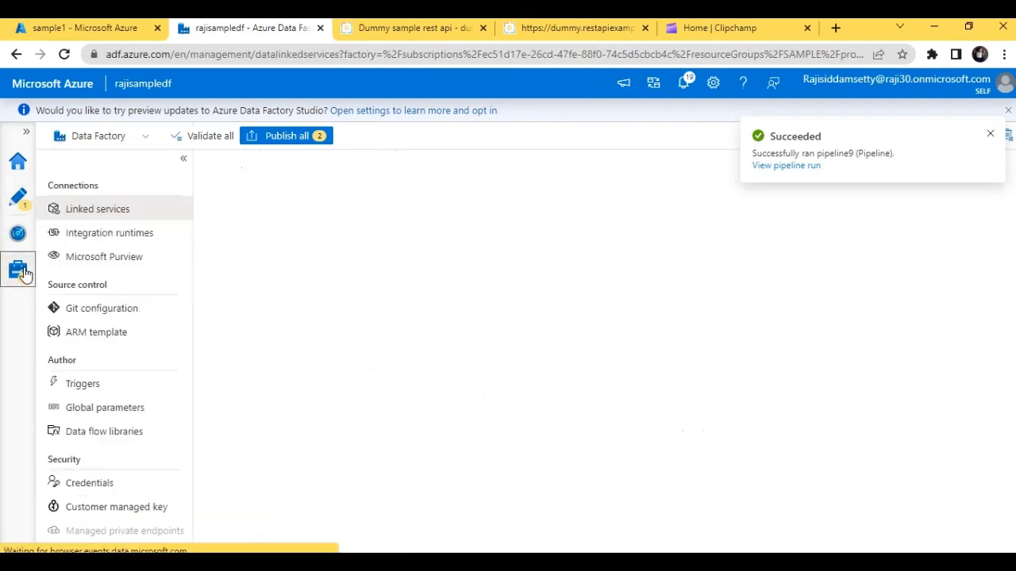
pyautogui.click(23, 238)
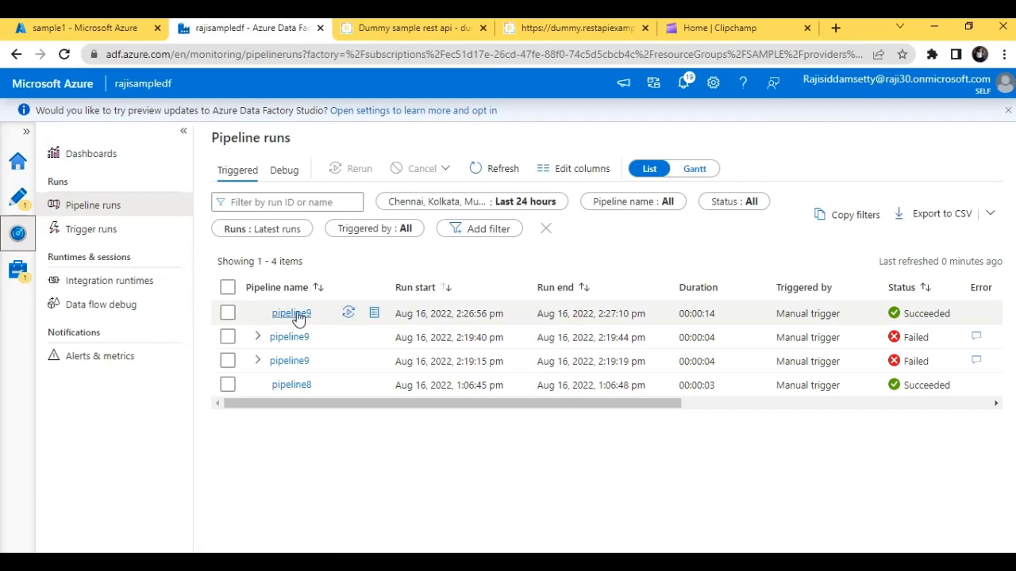
pyautogui.click(294, 316)
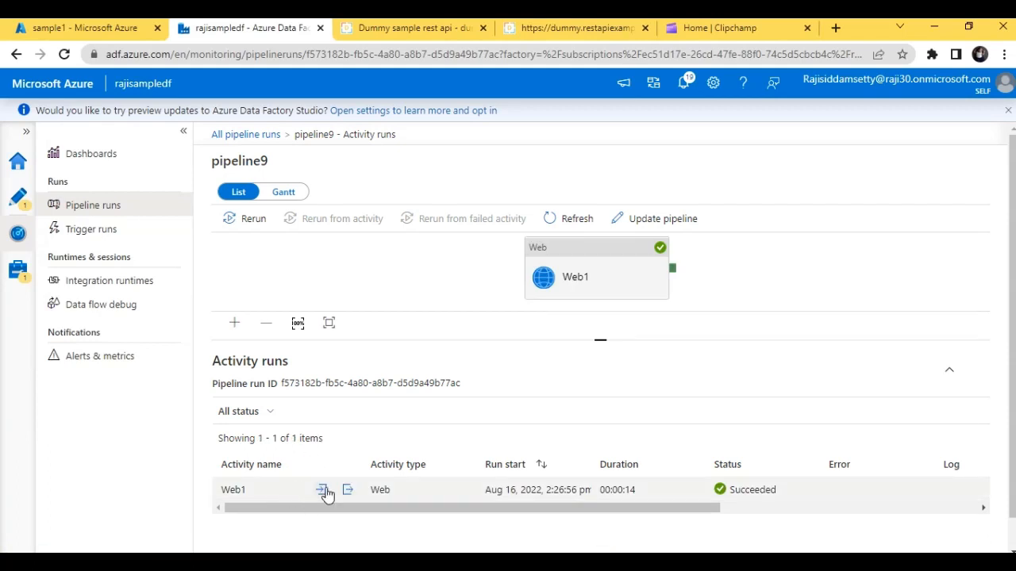
# - Inspect the input and the output JSON of the Web1 activity run
pyautogui.click(321, 492)
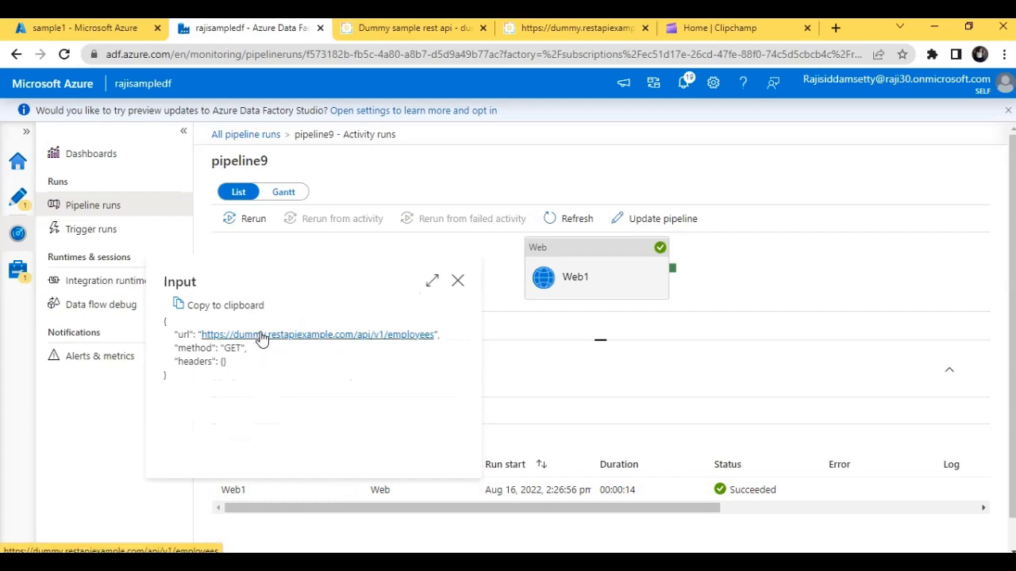
pyautogui.click(458, 281)
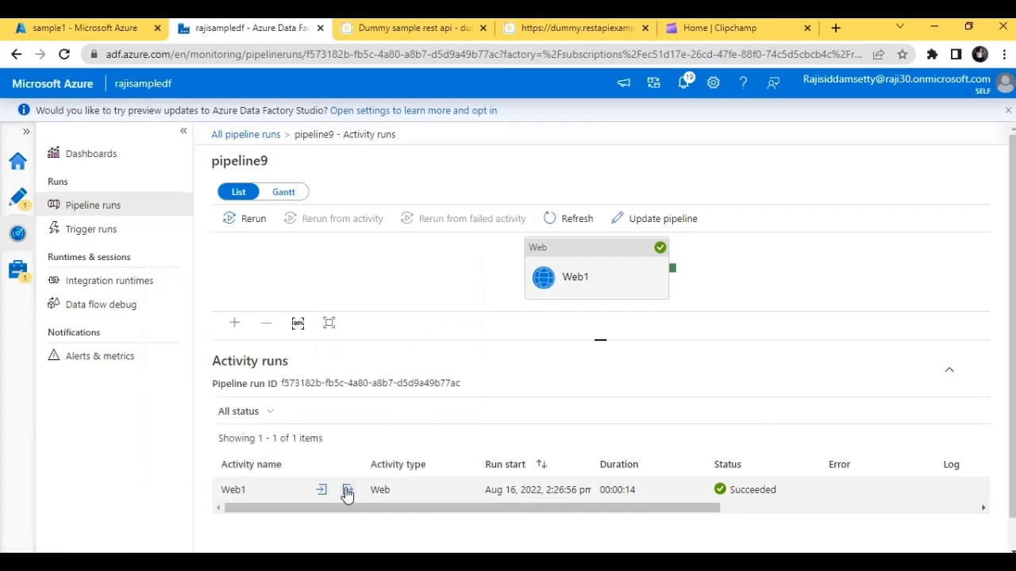
pyautogui.click(346, 492)
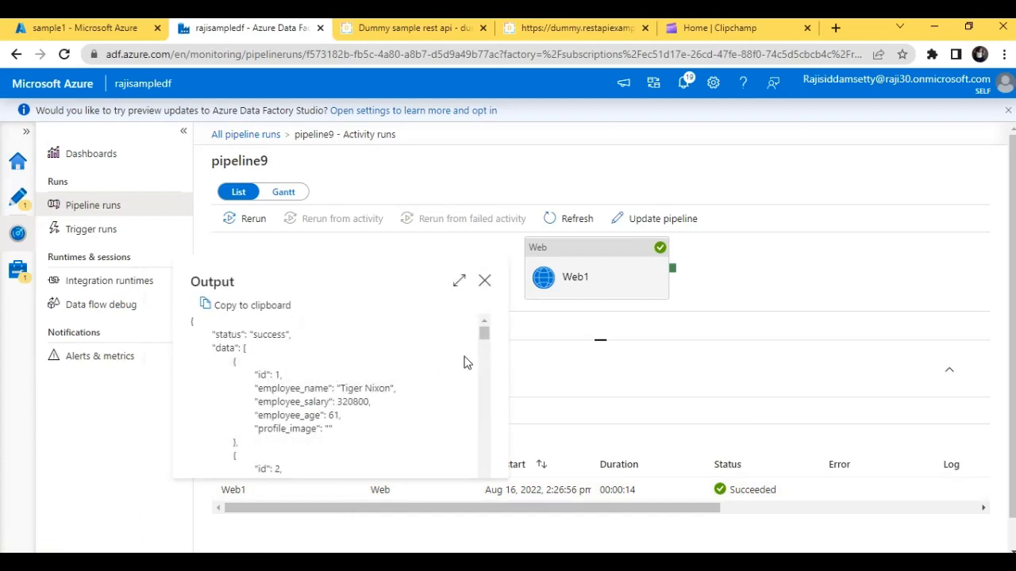
pyautogui.moveTo(485, 334); pyautogui.dragTo(486, 337)
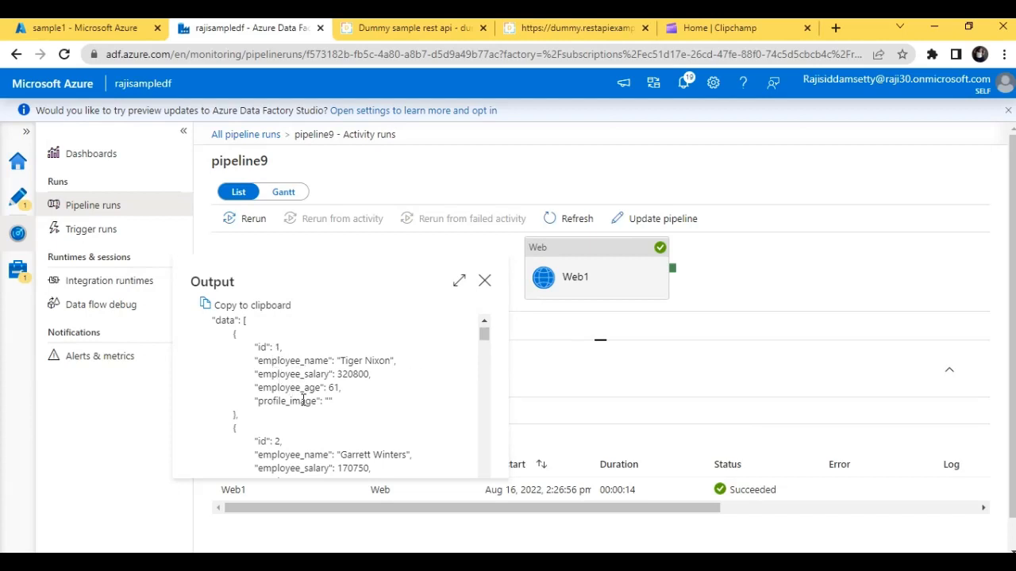
pyautogui.moveTo(485, 335)
pyautogui.mouseDown()
pyautogui.moveTo(487, 480)
pyautogui.moveTo(483, 330)
pyautogui.mouseUp()
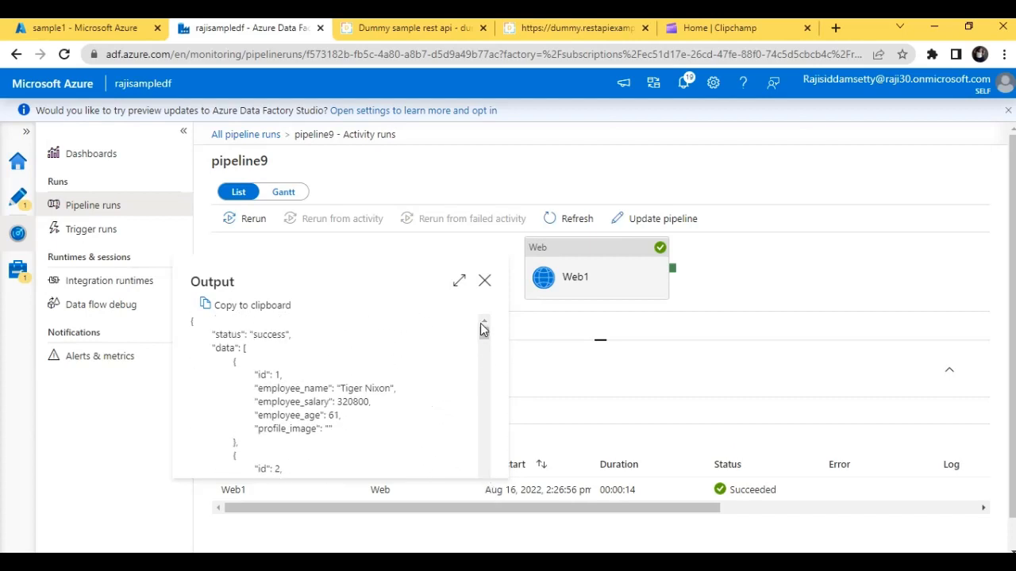
pyautogui.click(484, 281)
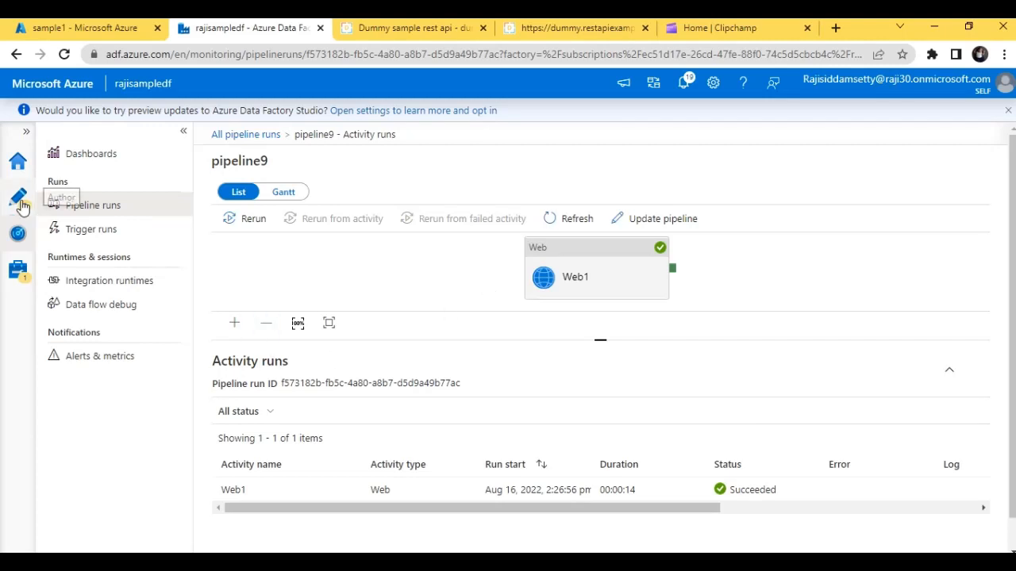
# - Create a new pipeline in the factory and add a WebHook activity to its canvas
pyautogui.click(18, 168)
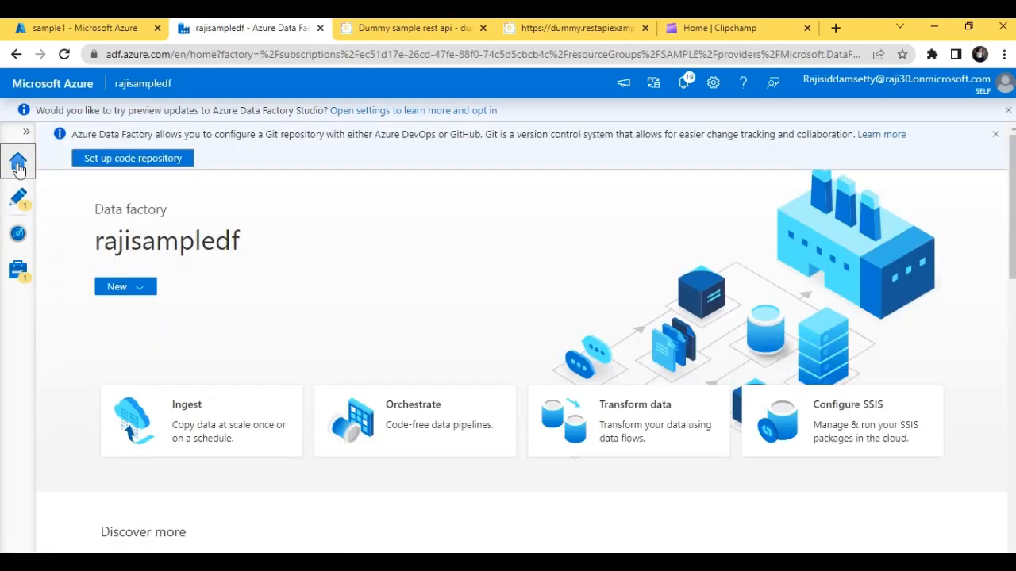
pyautogui.click(20, 202)
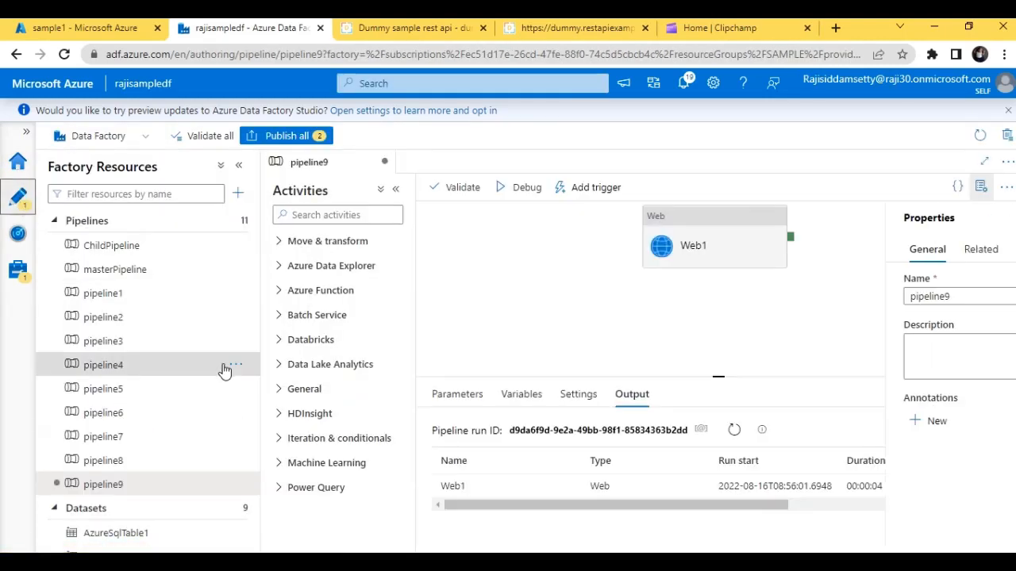
pyautogui.click(236, 221)
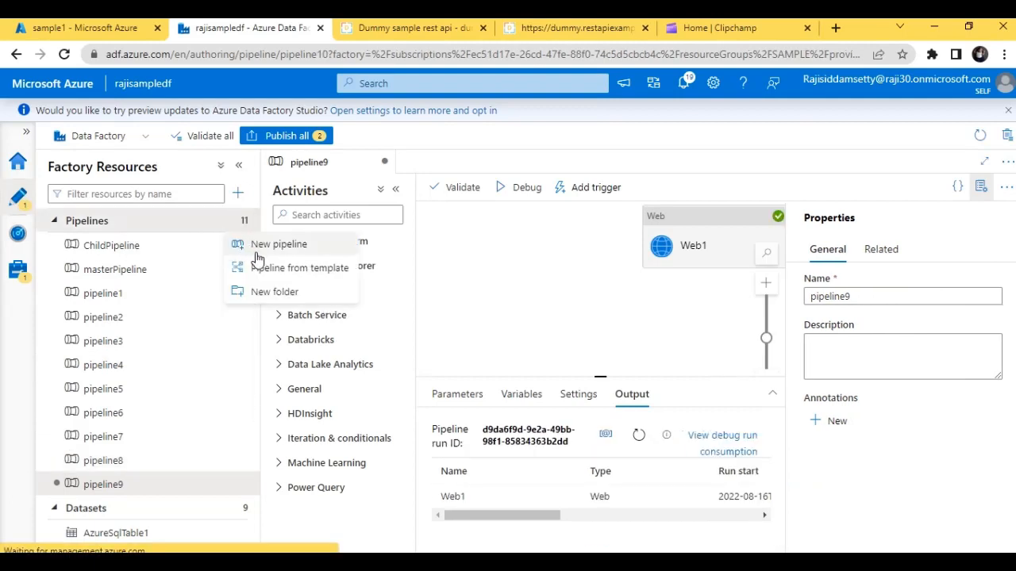
pyautogui.click(255, 254)
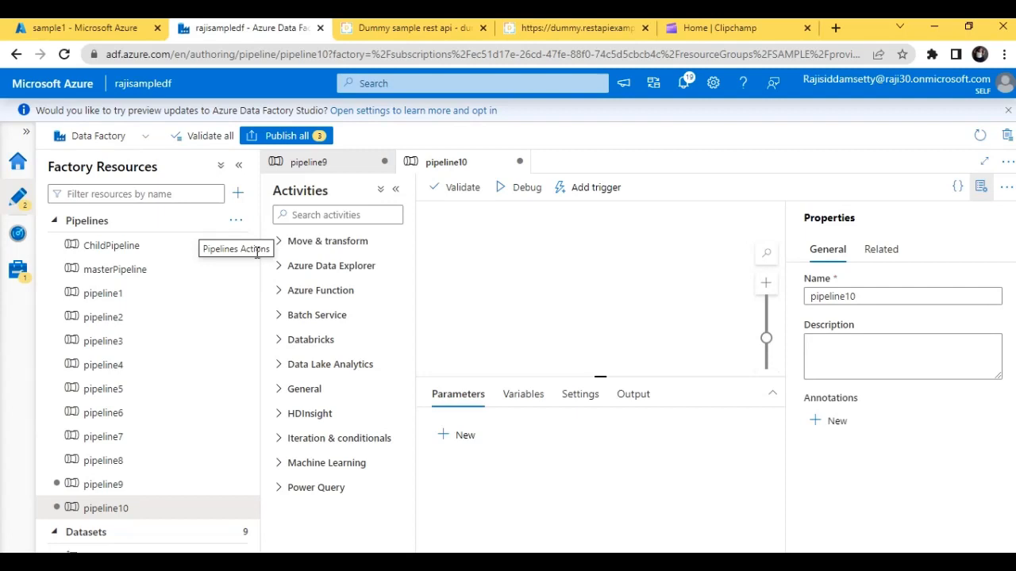
pyautogui.click(336, 213)
pyautogui.write('we')
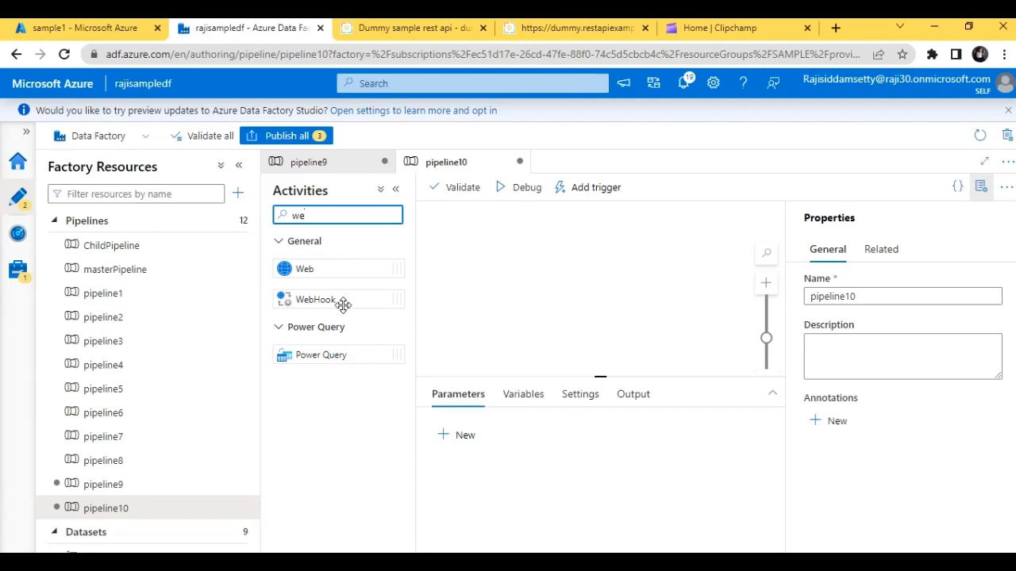
pyautogui.moveTo(337, 299); pyautogui.dragTo(588, 267)
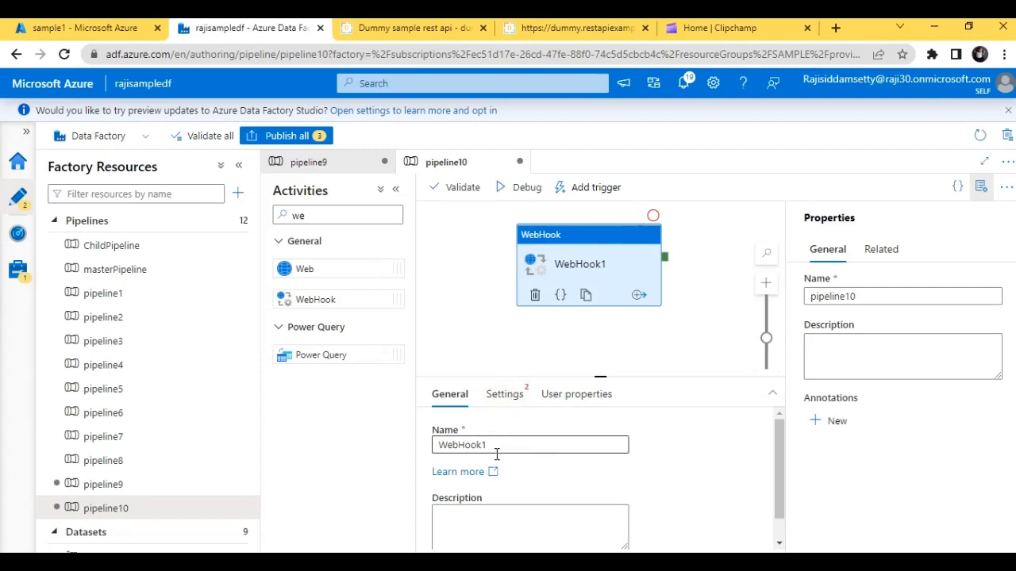
# - Review the WebHook1 activity's settings, from the URL, method, headers and body to the timeout and callback options
pyautogui.click(505, 394)
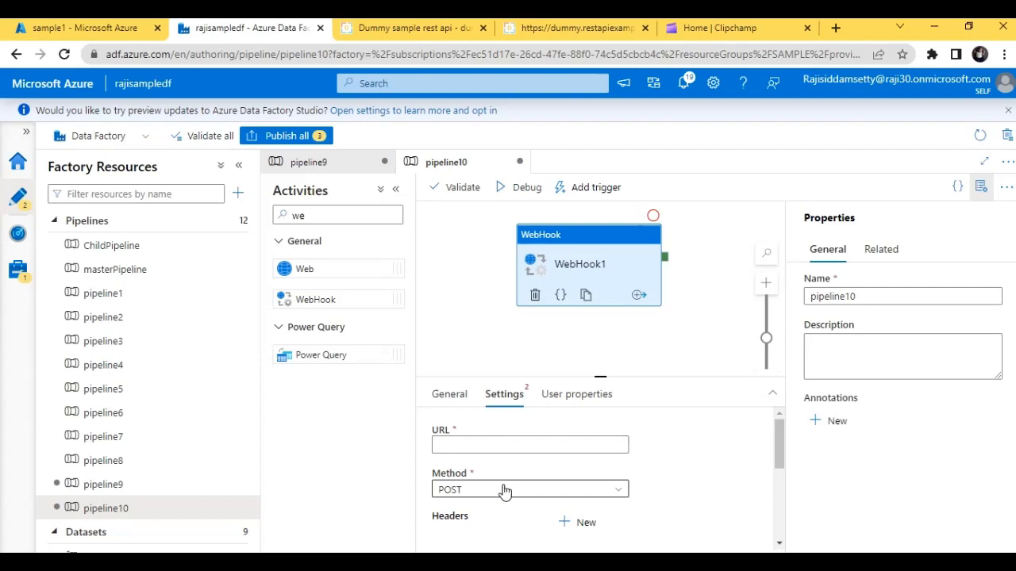
pyautogui.moveTo(781, 449)
pyautogui.mouseDown()
pyautogui.moveTo(784, 500)
pyautogui.moveTo(786, 442)
pyautogui.mouseUp()
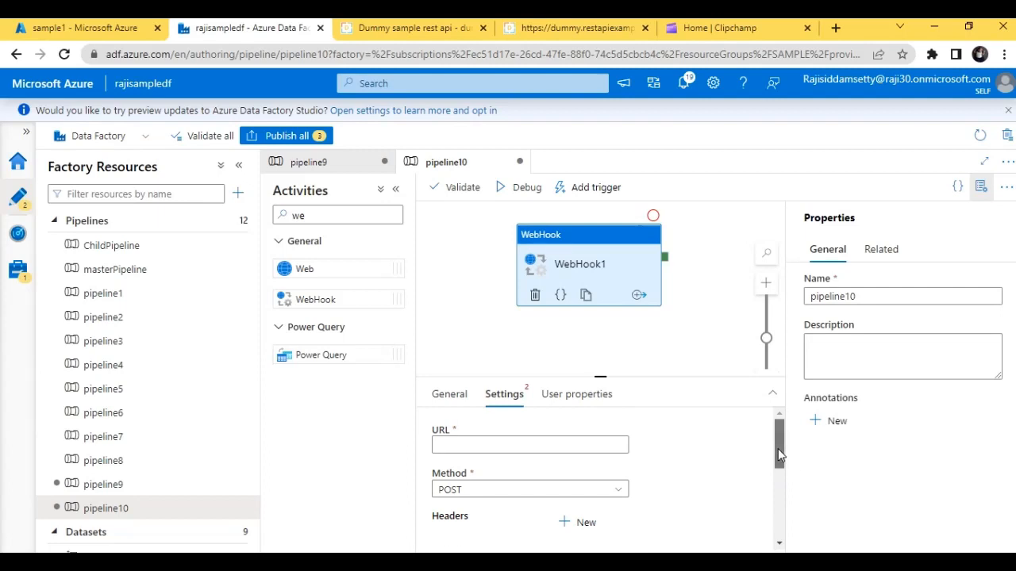
pyautogui.moveTo(778, 448); pyautogui.dragTo(783, 485)
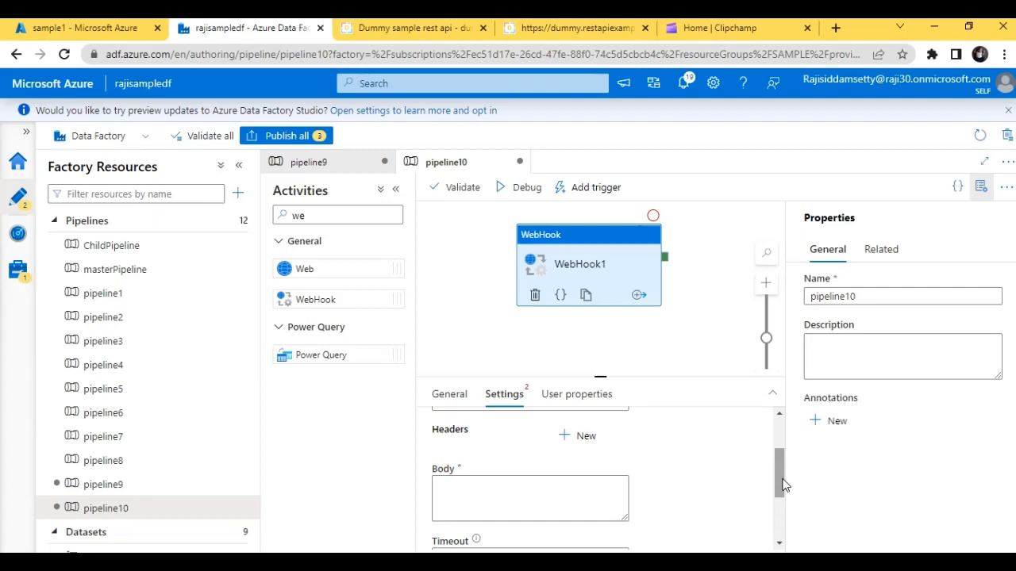
pyautogui.moveTo(783, 485); pyautogui.dragTo(782, 538)
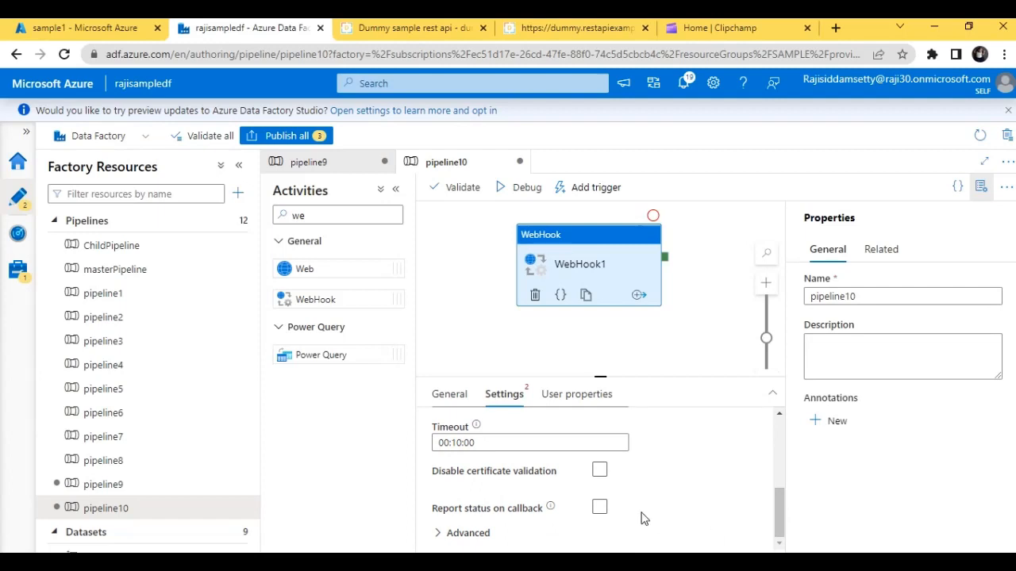
pyautogui.moveTo(778, 501); pyautogui.dragTo(772, 440)
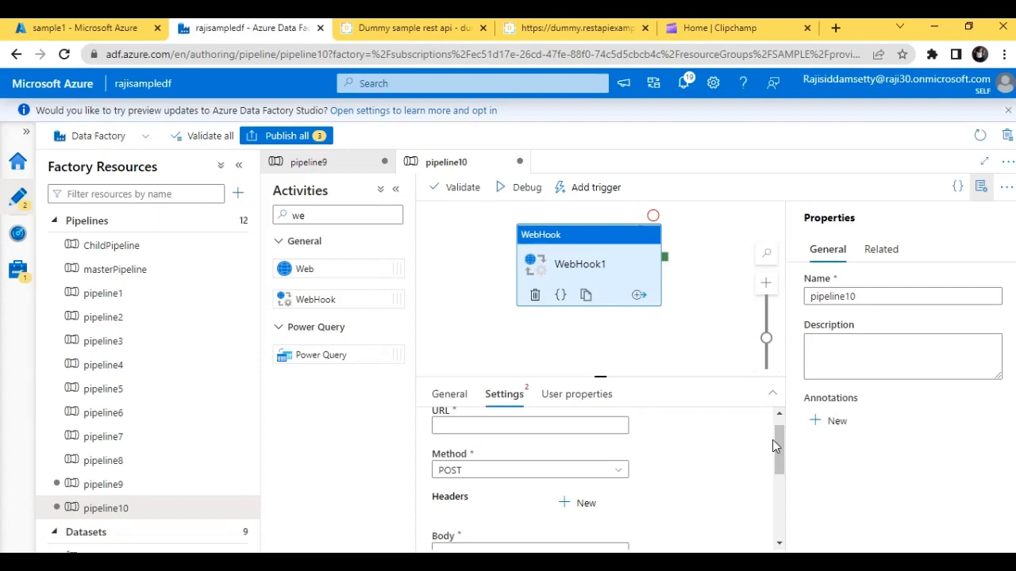
pyautogui.moveTo(781, 446)
pyautogui.mouseDown()
pyautogui.moveTo(782, 432)
pyautogui.moveTo(788, 460)
pyautogui.mouseUp()
pyautogui.moveTo(785, 455); pyautogui.dragTo(775, 404)
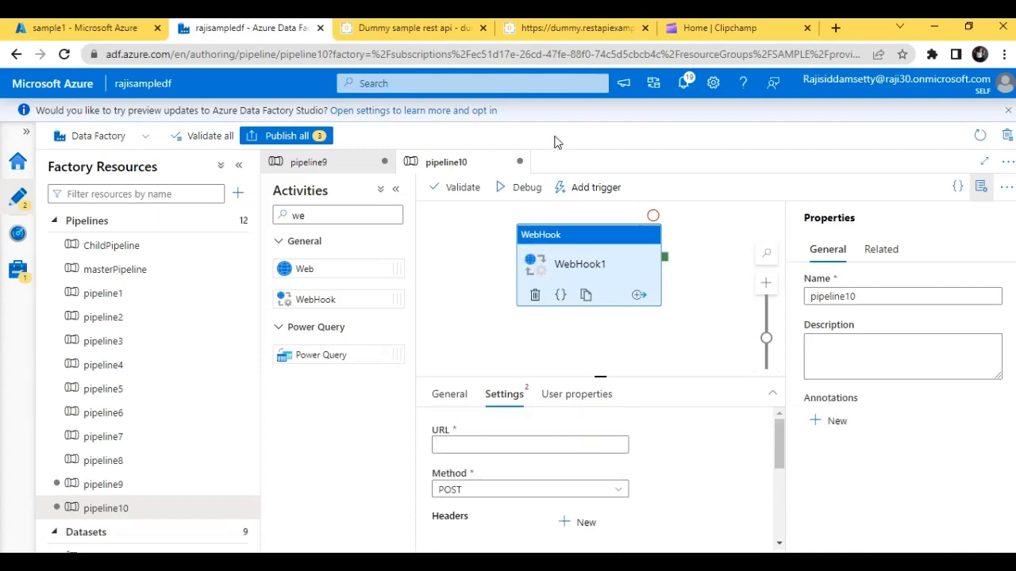
# - Switch to the Dummy sample rest api page in the browser and open its /api/v1/create and /api/v1/employee/1 endpoints
pyautogui.click(379, 29)
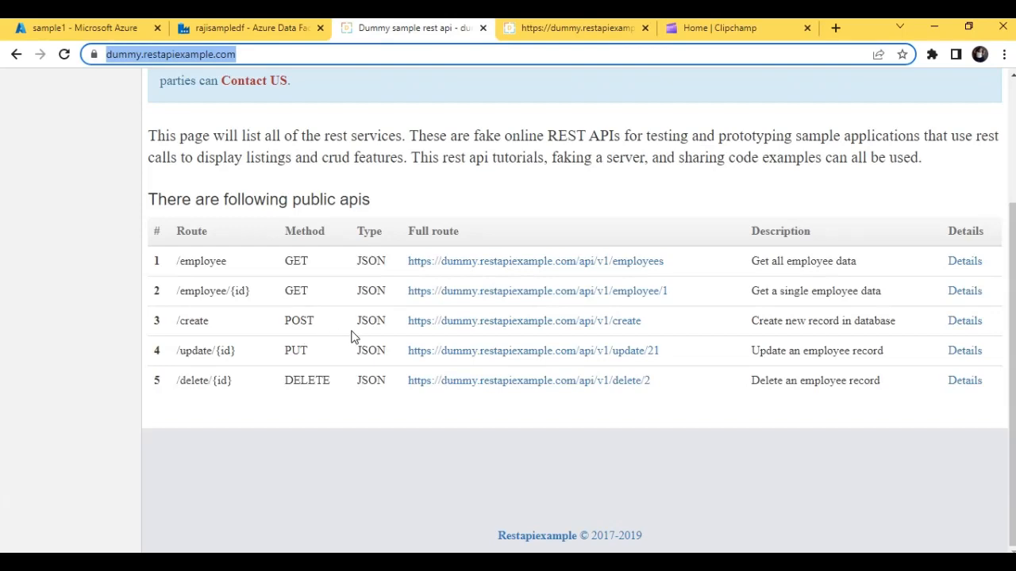
pyautogui.click(238, 31)
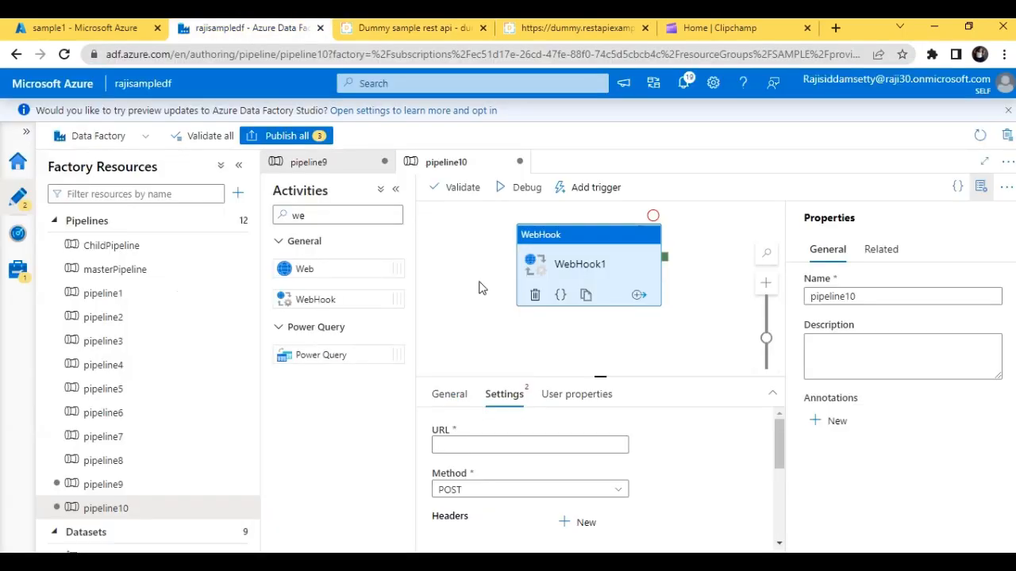
pyautogui.click(402, 27)
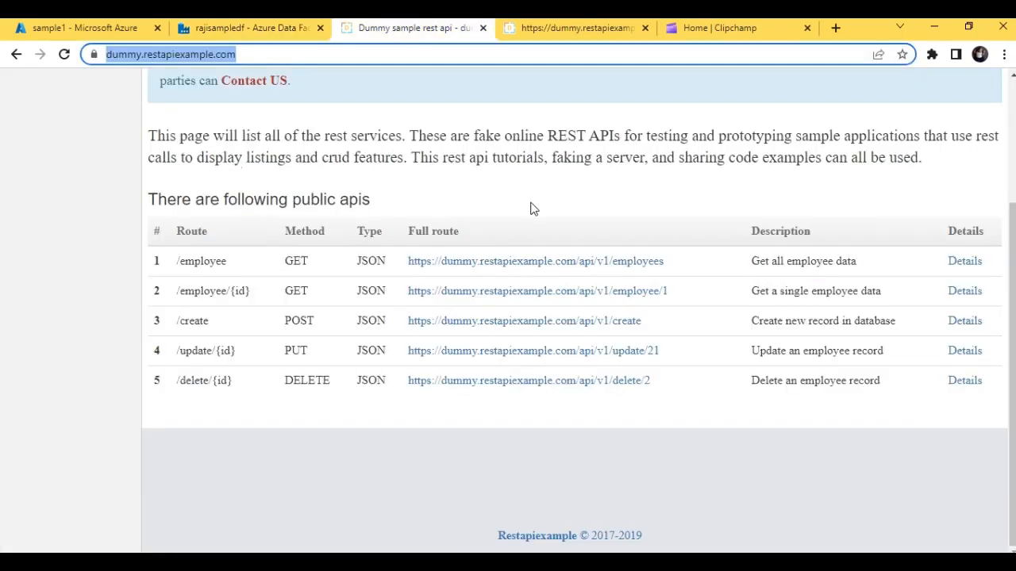
pyautogui.click(516, 320)
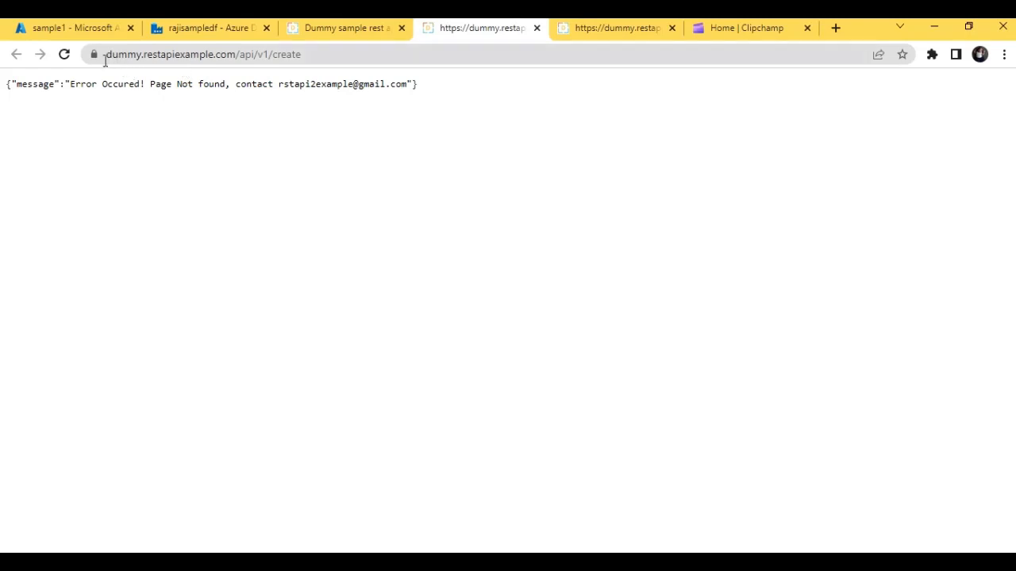
pyautogui.click(65, 56)
pyautogui.click(129, 54)
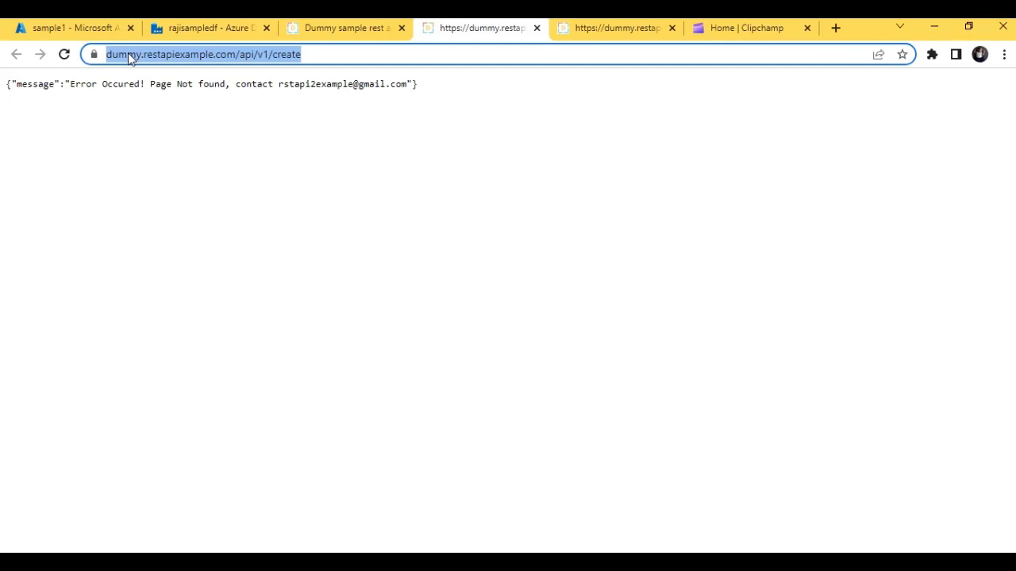
pyautogui.click(369, 32)
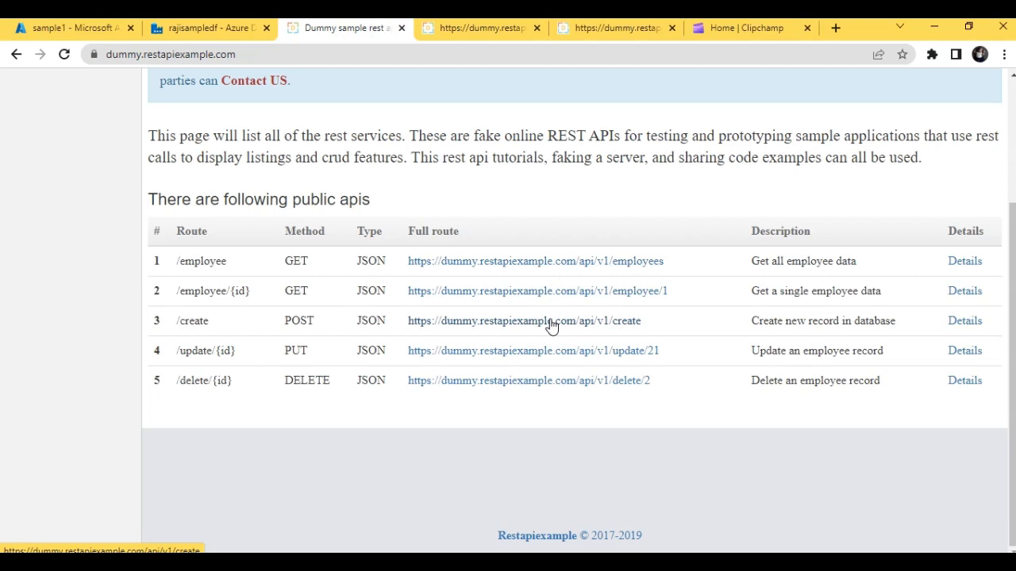
pyautogui.click(558, 294)
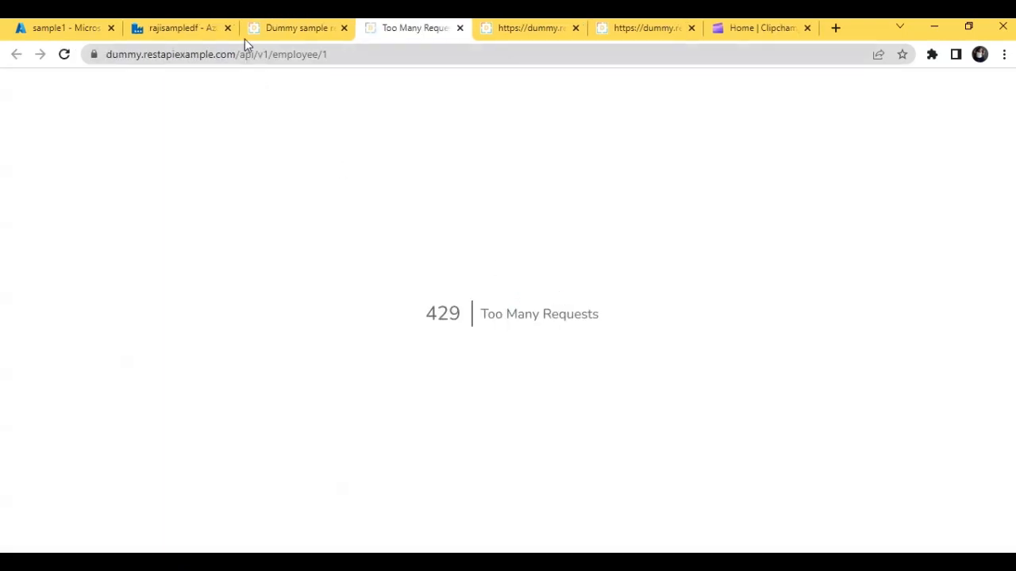
# - Open the /api/v1/update/21 endpoint listed on the Dummy sample rest api page and return to the list
pyautogui.click(288, 28)
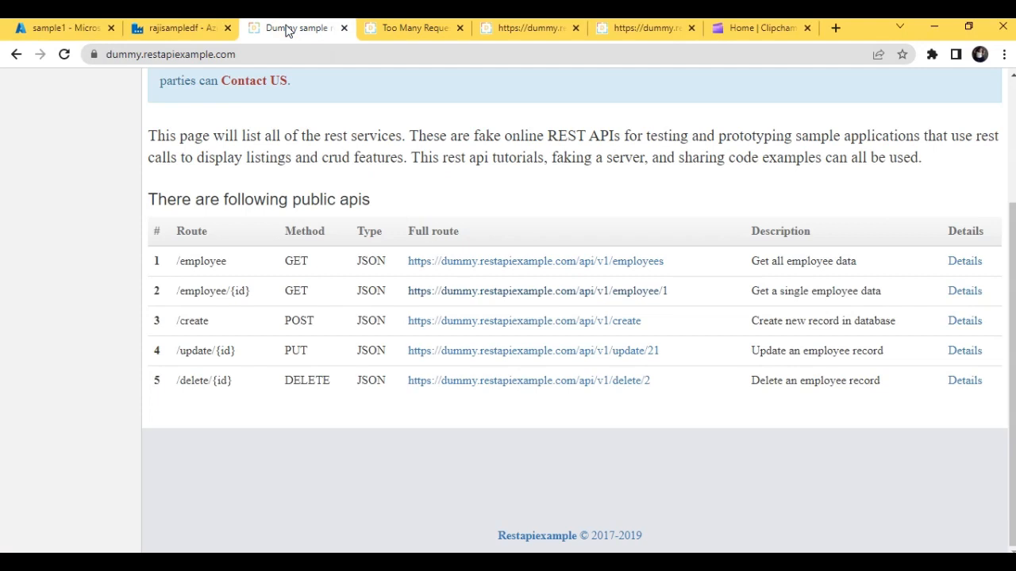
pyautogui.click(476, 356)
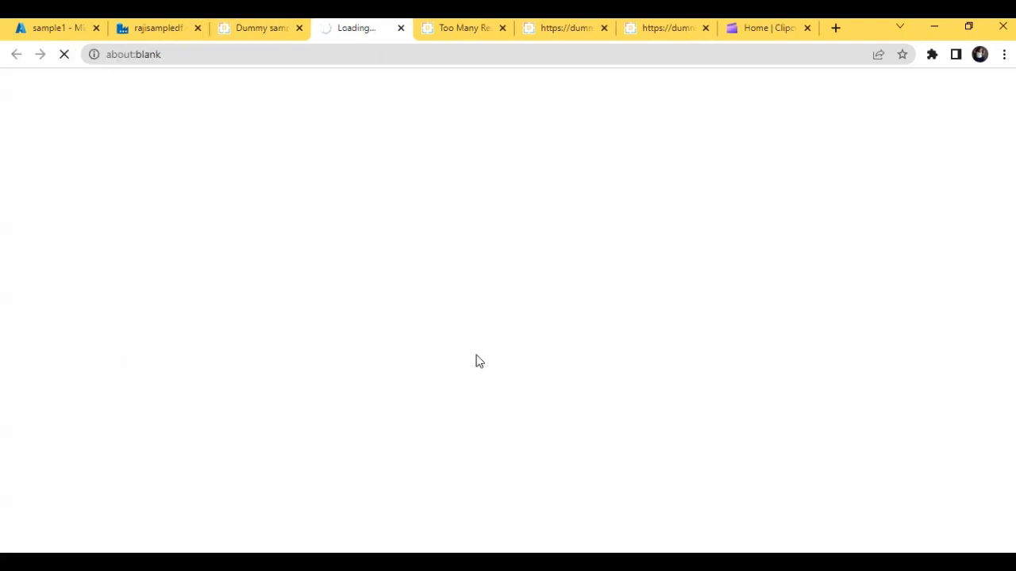
pyautogui.click(282, 30)
# - Switch back to Azure Data Factory and review the WebHook1 activity's timeout, certificate validation and callback settings
pyautogui.click(175, 30)
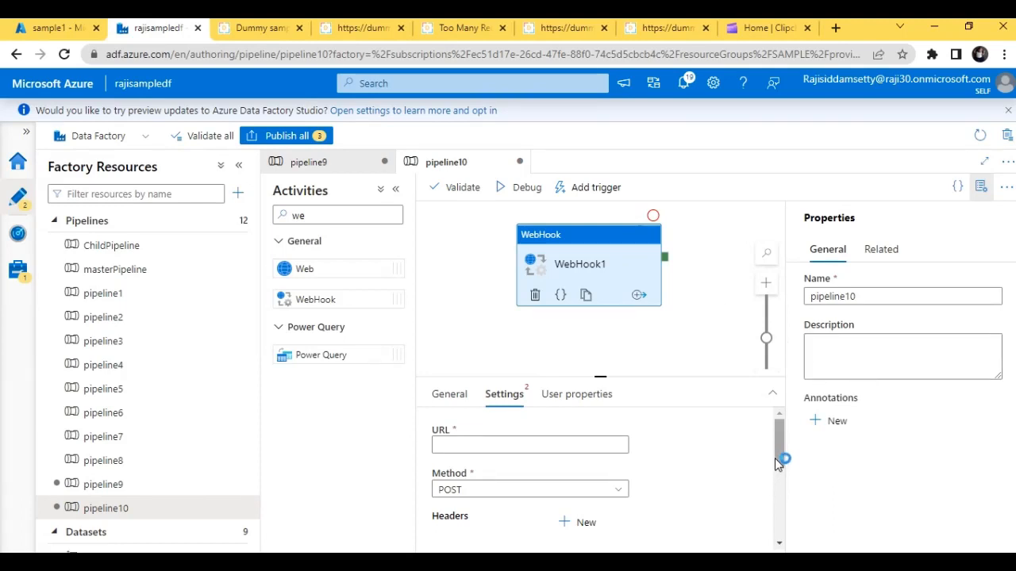
pyautogui.moveTo(779, 458); pyautogui.dragTo(767, 521)
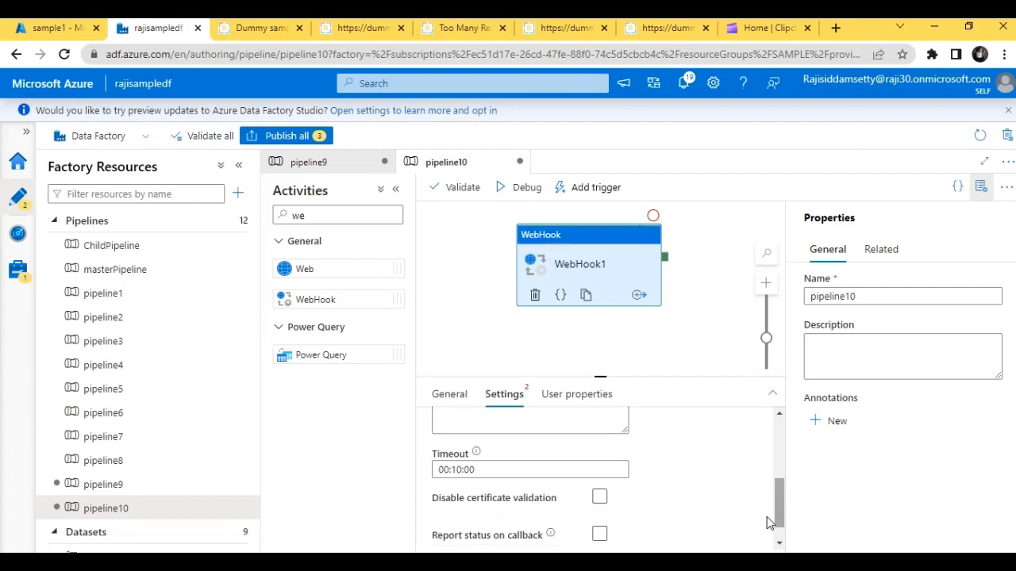
pyautogui.click(444, 468)
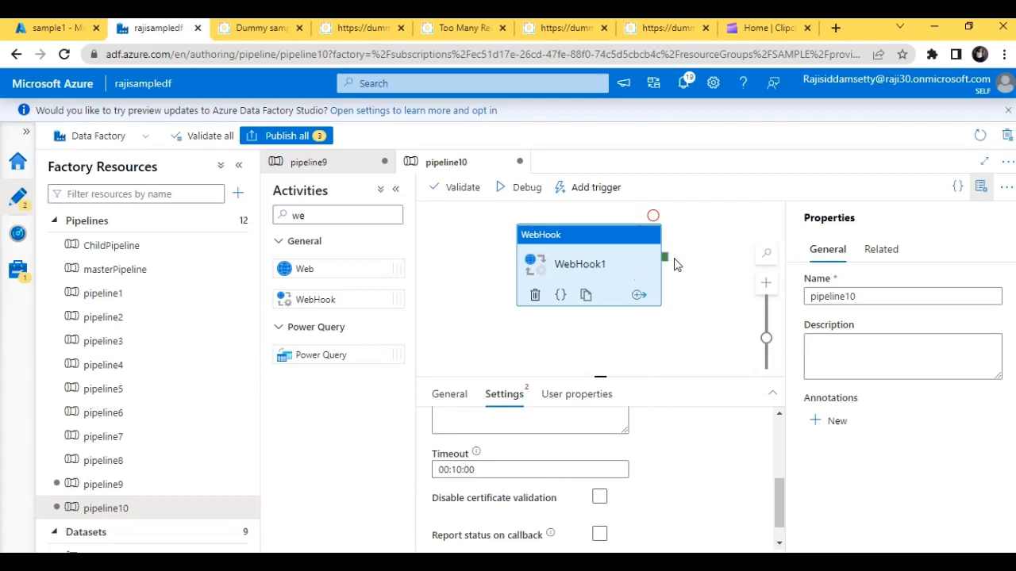
# - Add a Web activity and a second WebHook activity to pipeline10, and connect the new WebHook's success output to the Web activity
pyautogui.moveTo(307, 273); pyautogui.dragTo(770, 268)
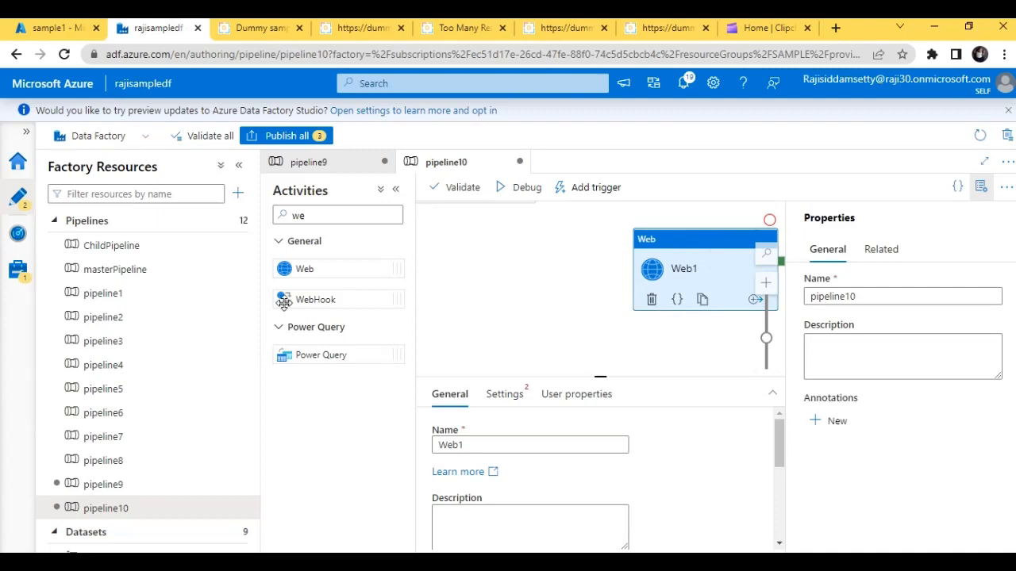
pyautogui.moveTo(298, 300); pyautogui.dragTo(460, 286)
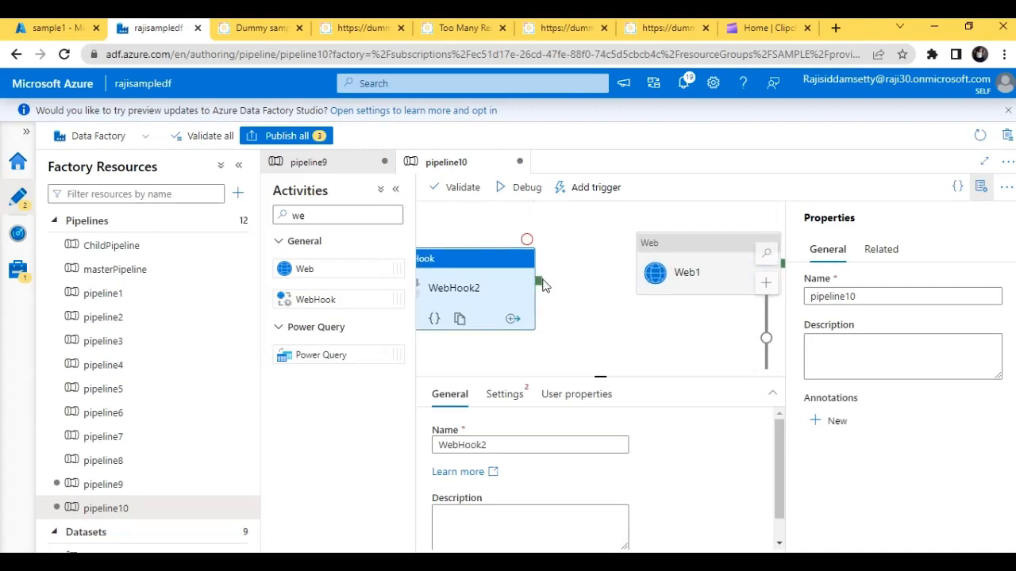
pyautogui.moveTo(538, 286); pyautogui.dragTo(680, 272)
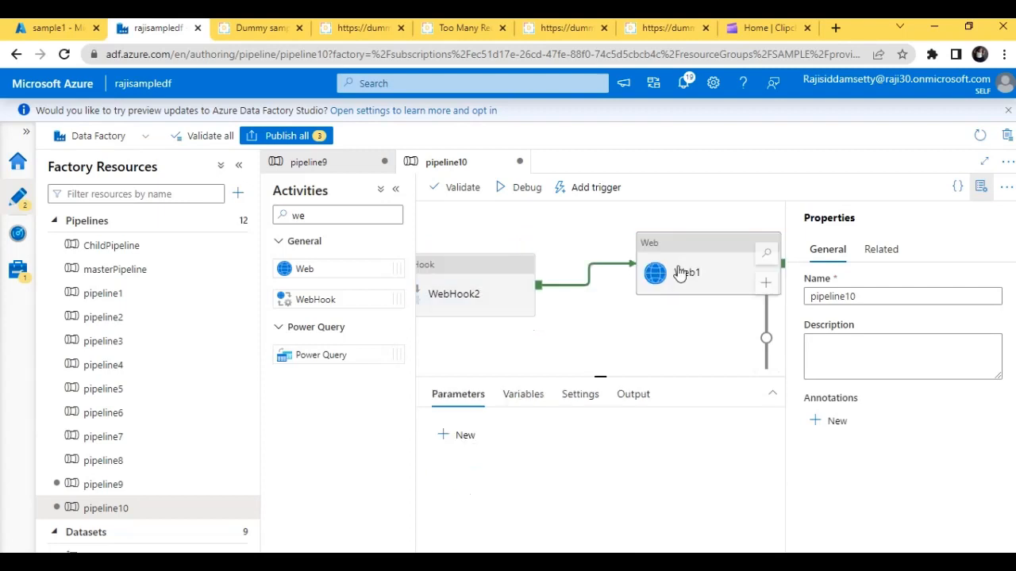
# - Move the WebHook2 activity closer to Web1 on the canvas and open its settings
pyautogui.click(484, 306)
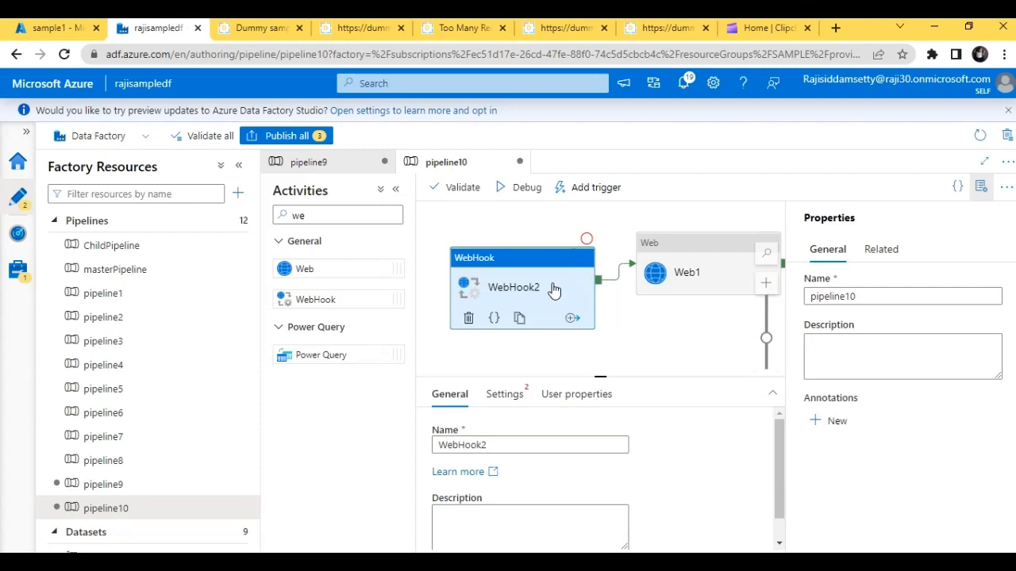
pyautogui.click(507, 397)
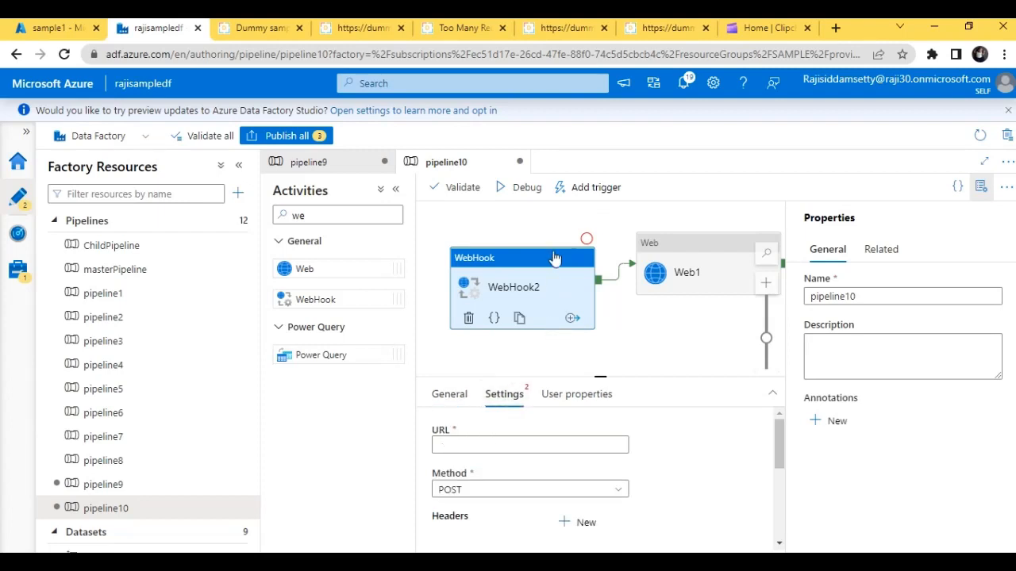